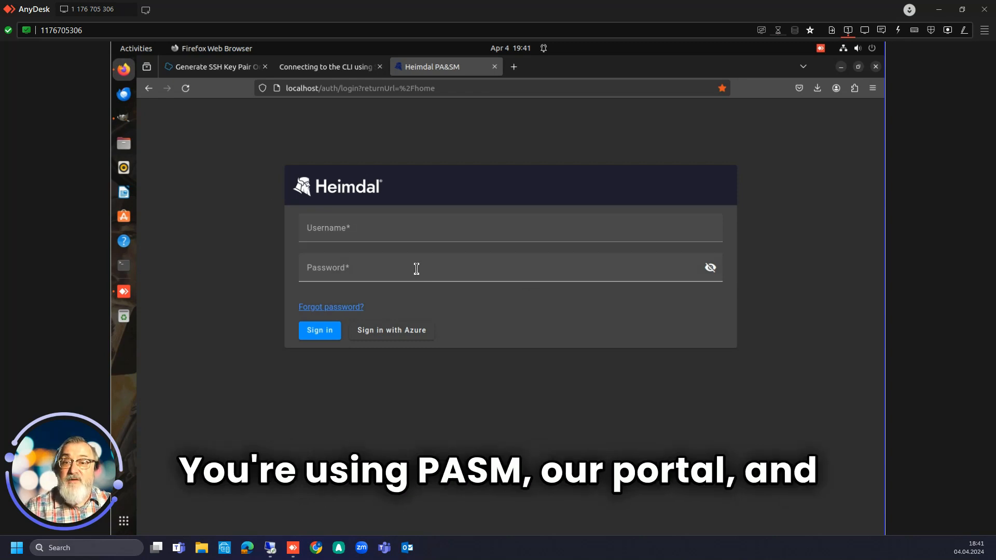
- Sign in to the portal with the administrator's saved username and account password
click(398, 231)
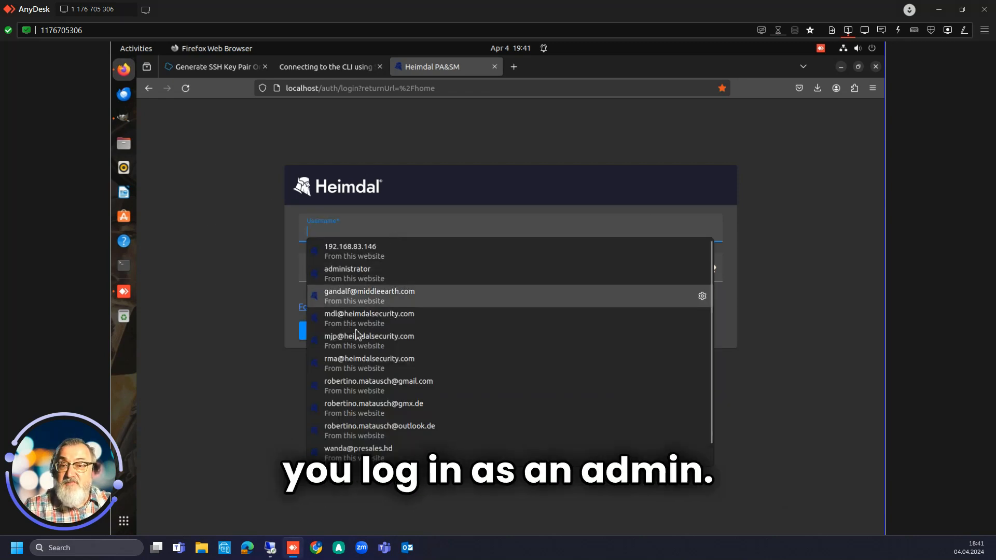
click(369, 363)
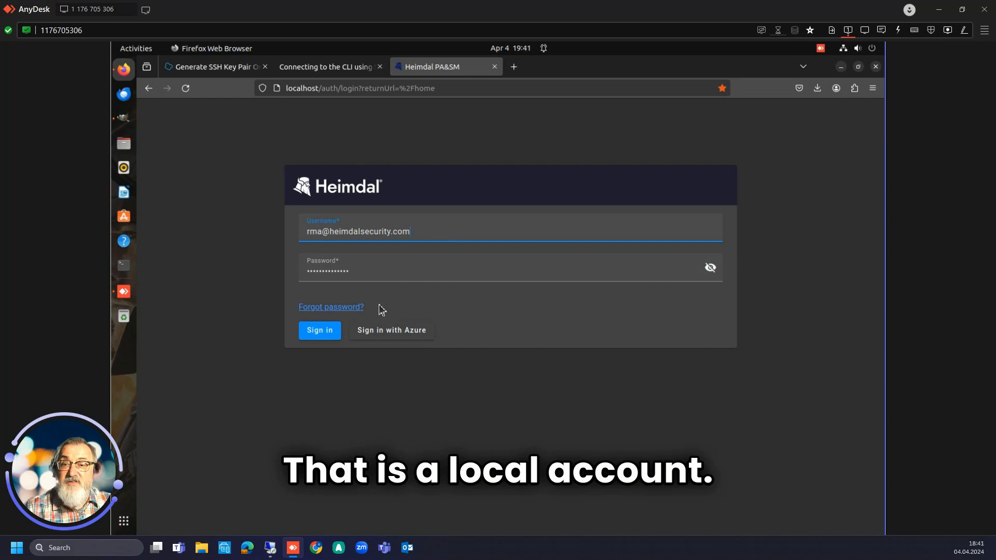
click(322, 336)
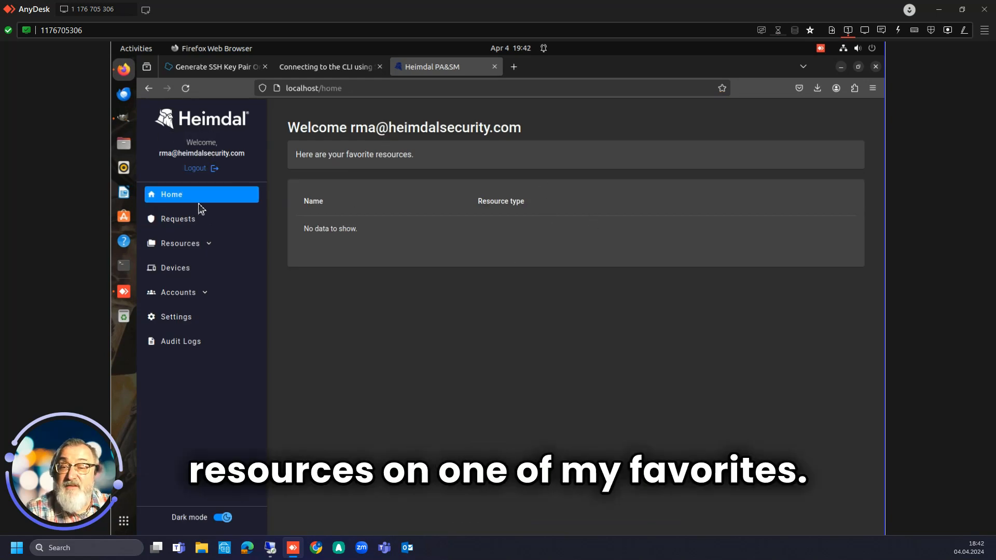
- View the pending permission requests and open the list of all resource connections
click(190, 220)
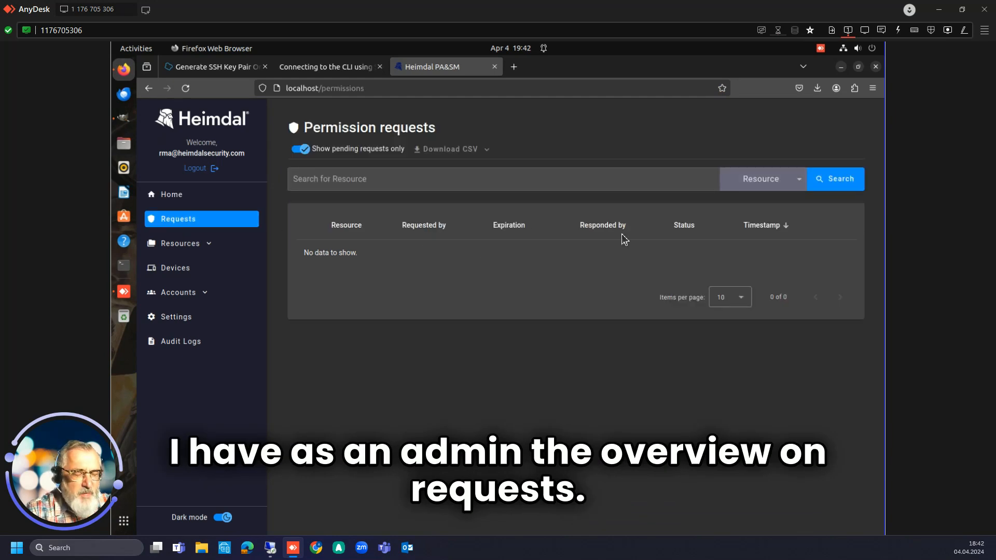
click(197, 246)
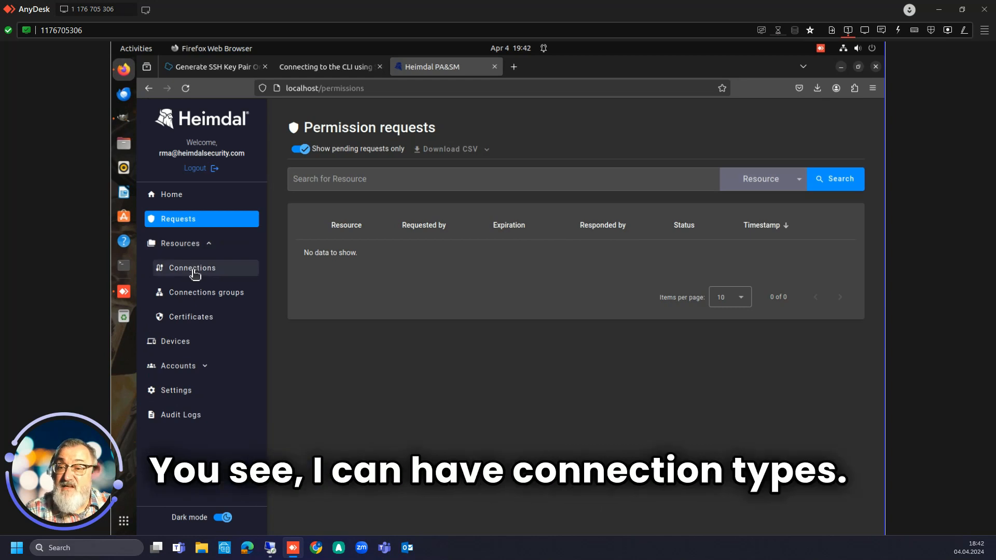
click(194, 270)
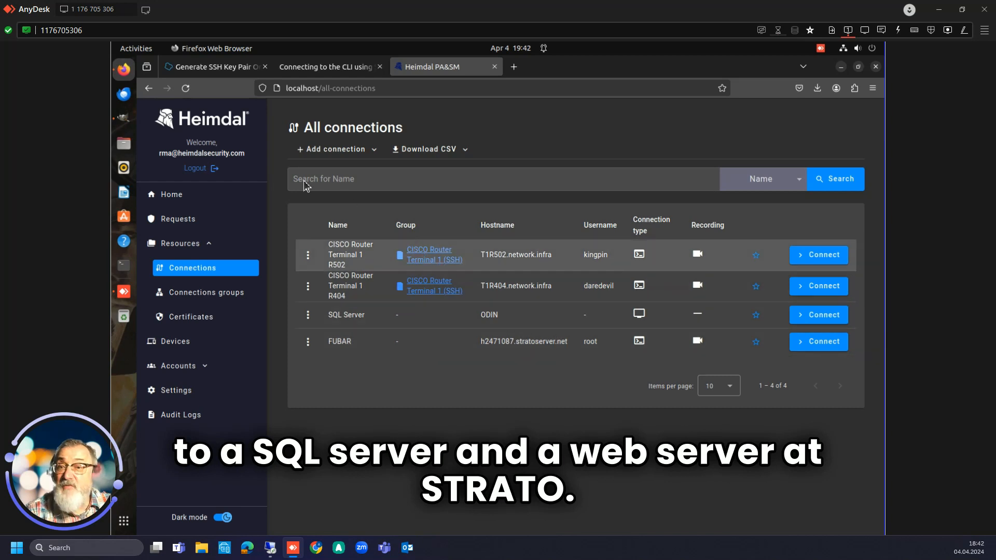
- Start a new SSH connection and name it "Fortigate Firewall"
click(337, 152)
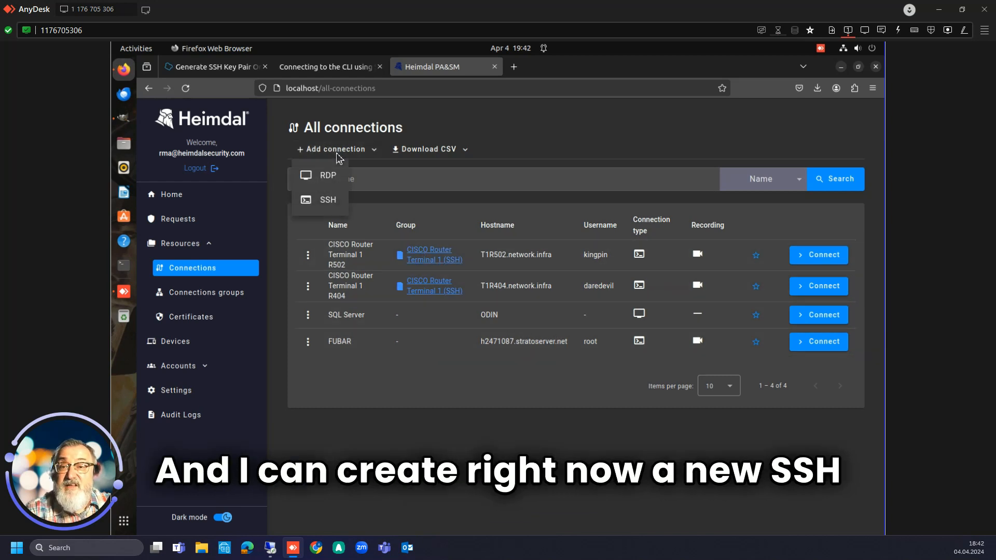
click(333, 208)
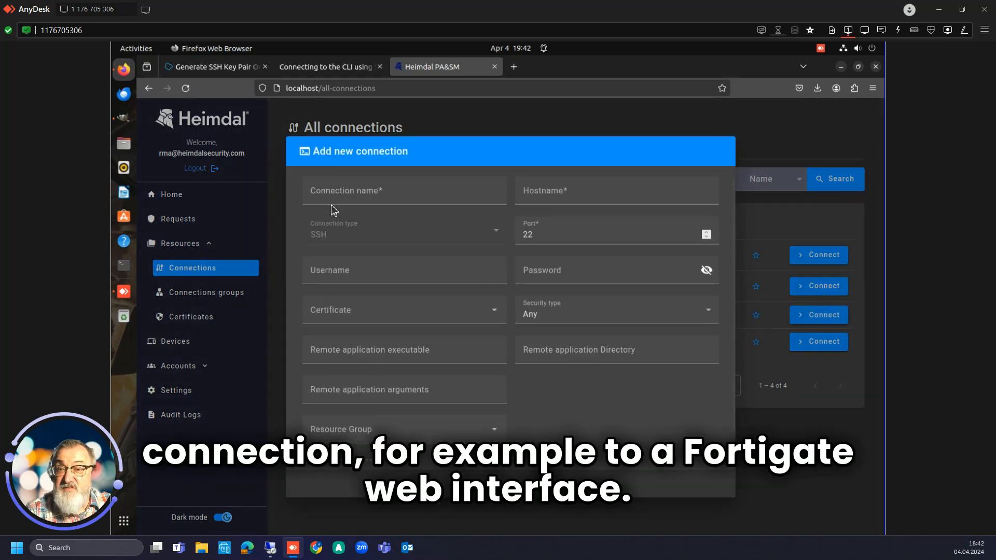
click(357, 194)
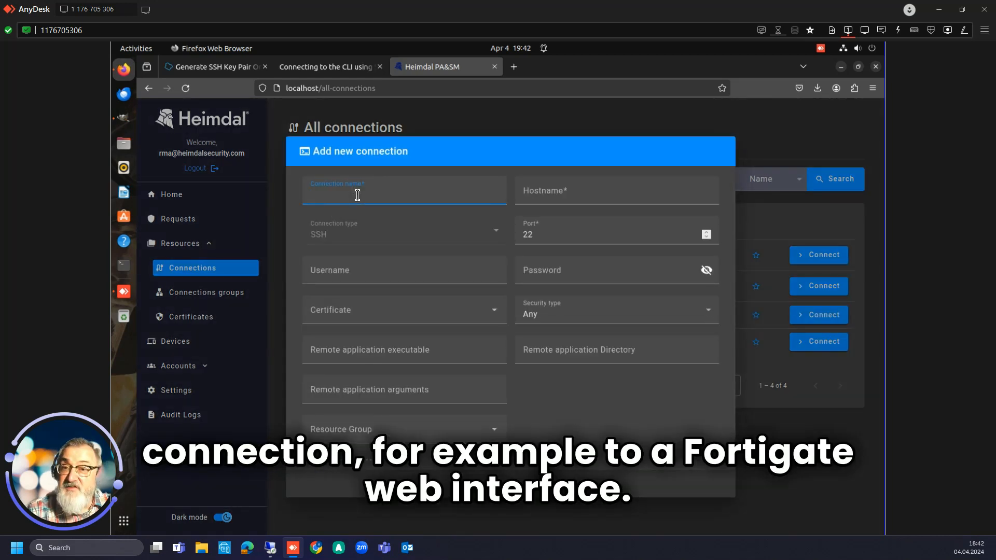
text(Fort)
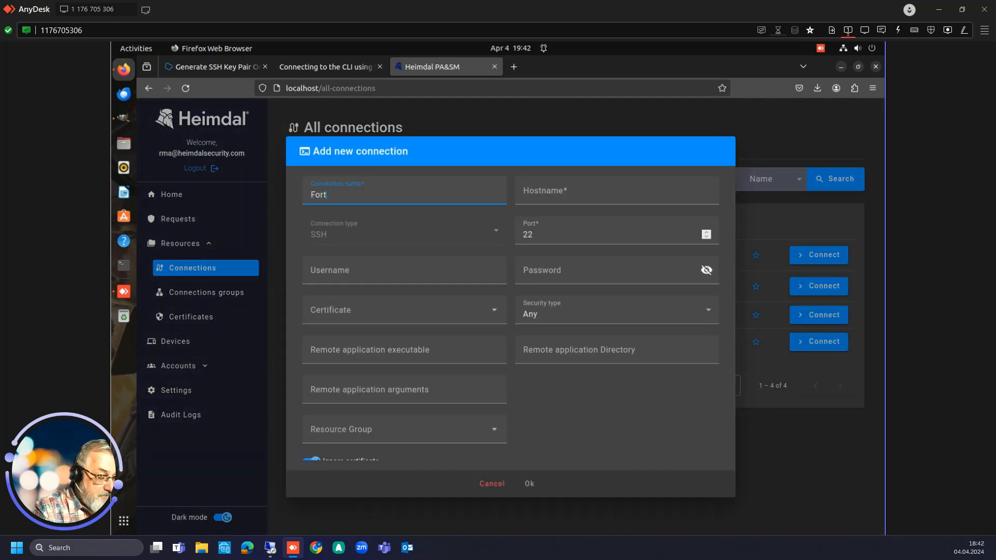
text(igate F)
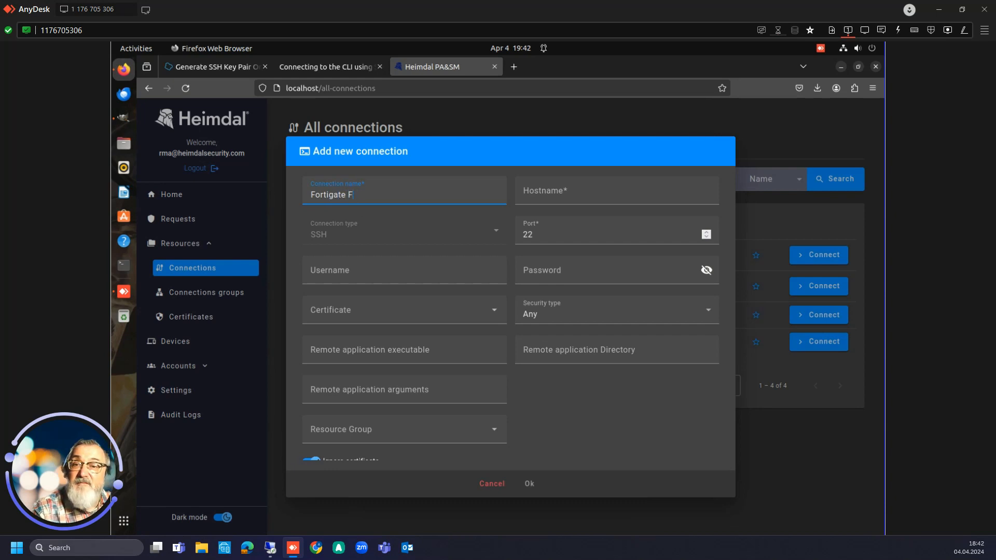
text(irewall)
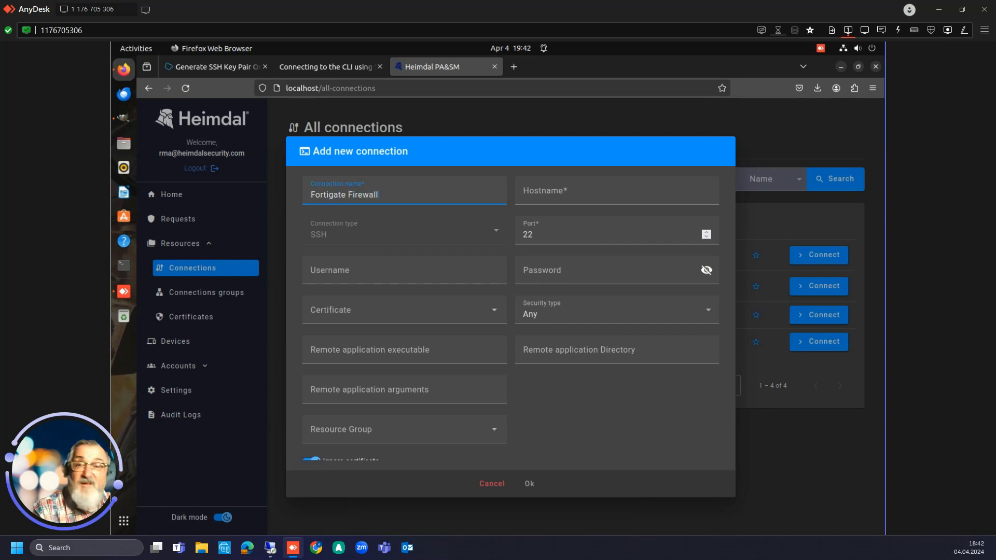
- Set the new connection's hostname to FortigateF1.network.infra
click(578, 197)
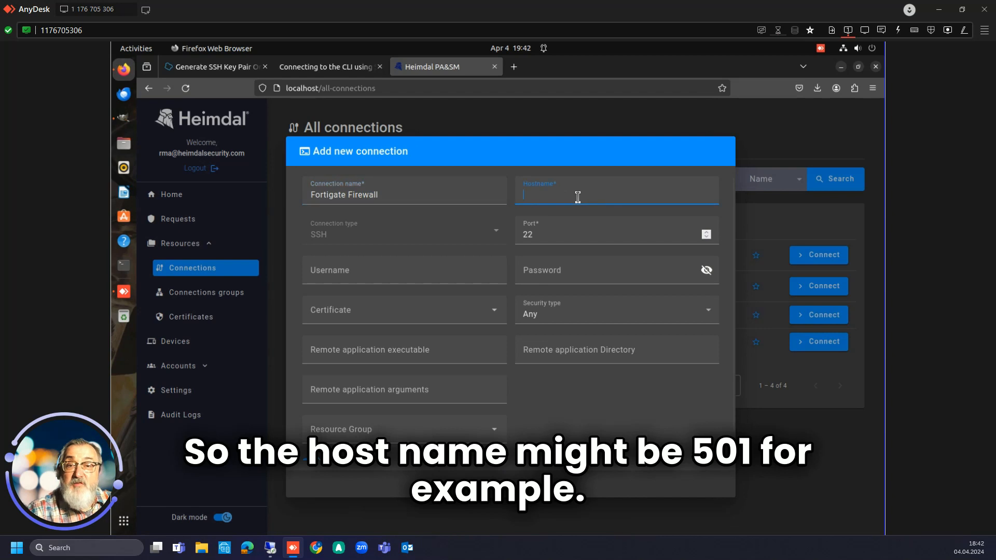
text(Fortigate)
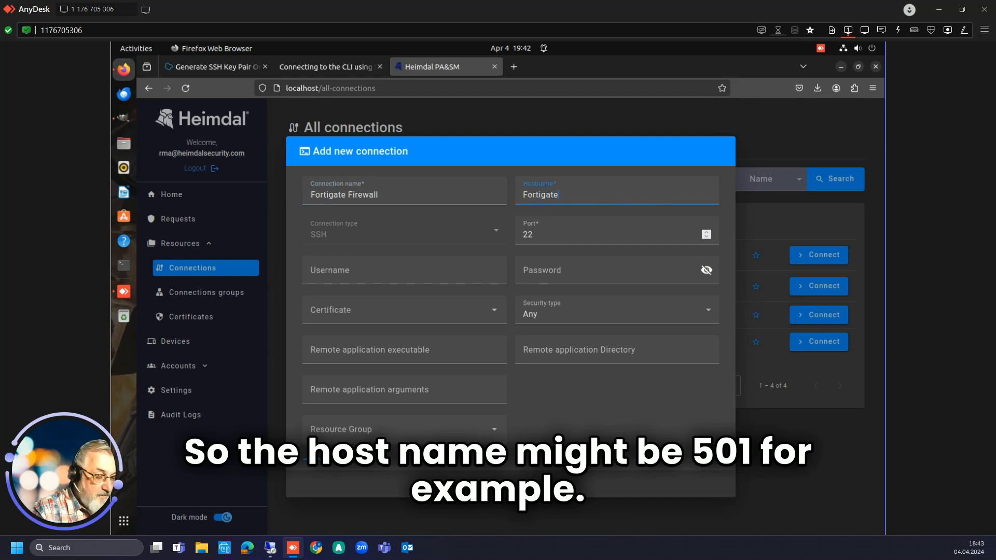
text(F1.)
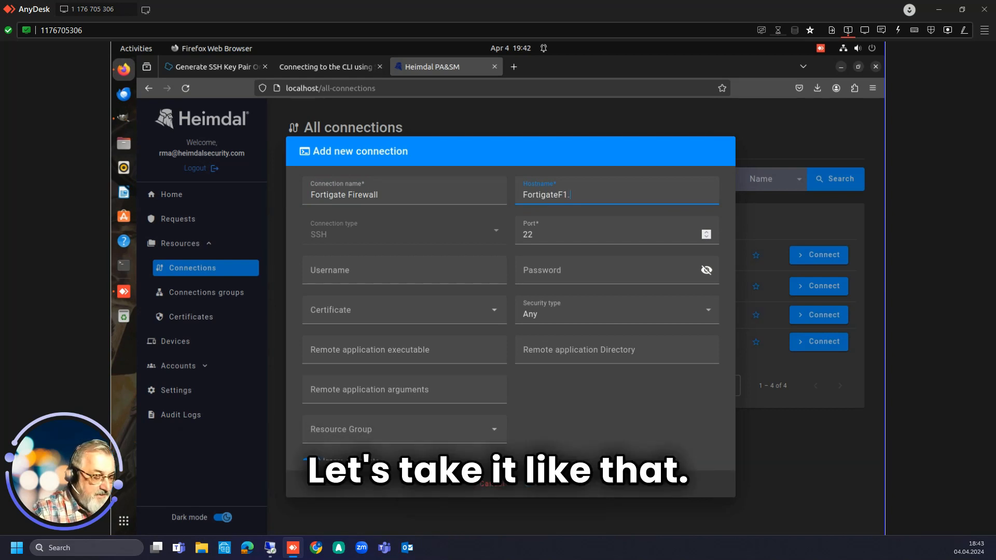
text(networki)
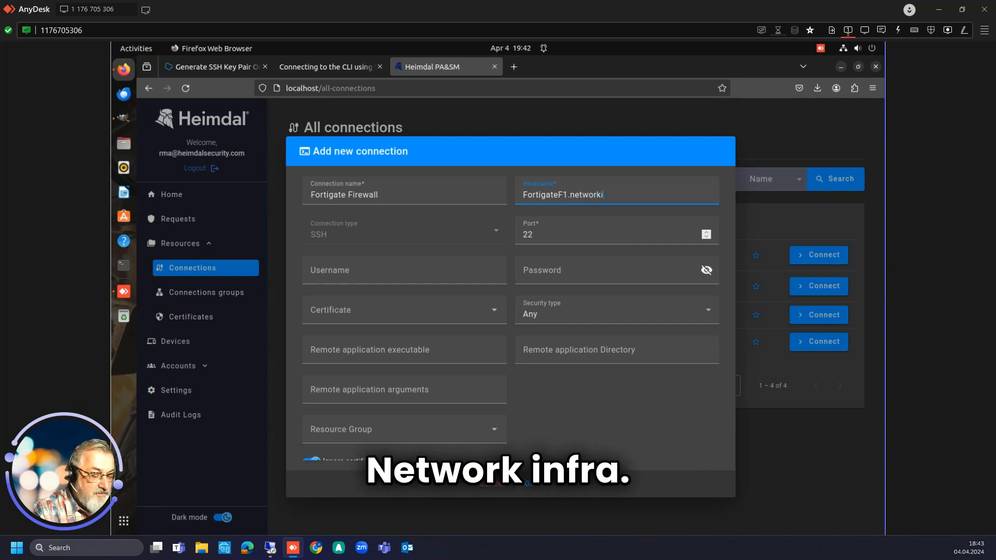
text(nf)
text(r)
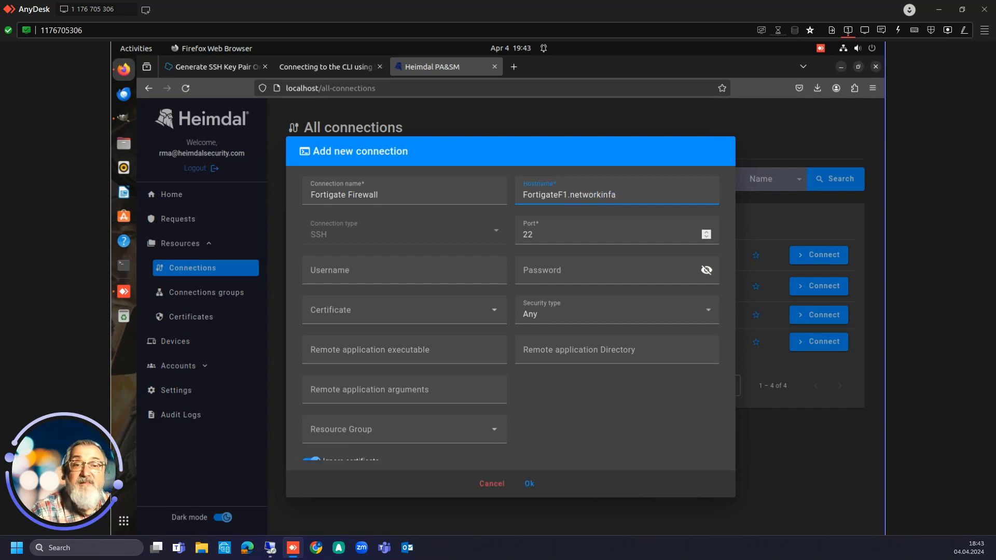
text(a)
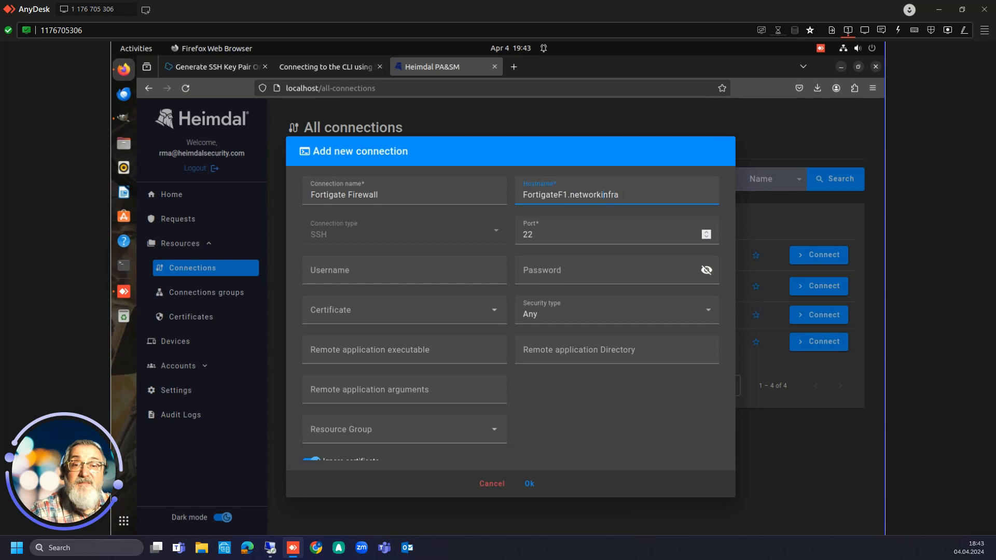
text(.)
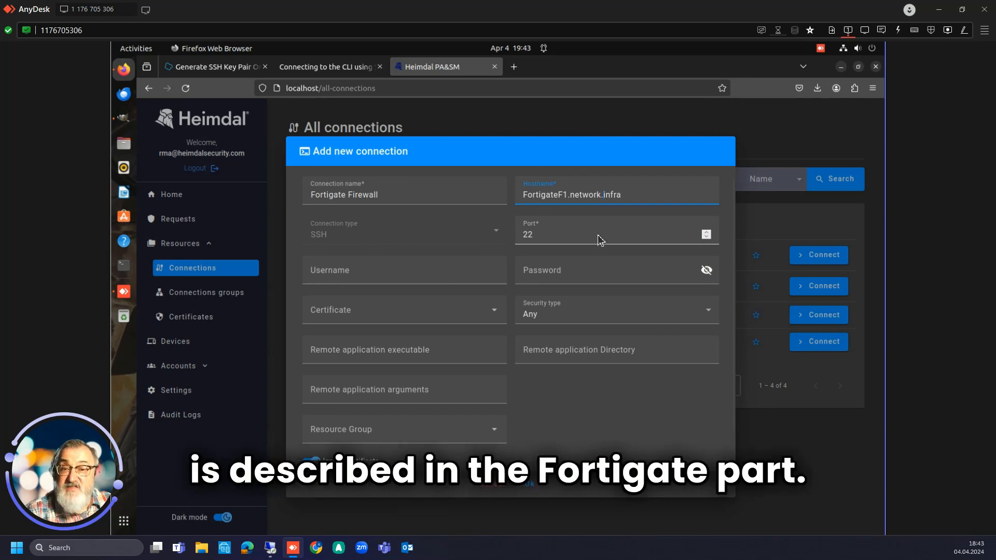
- Enter gandalf as the connection's username and fill in the account password
click(422, 277)
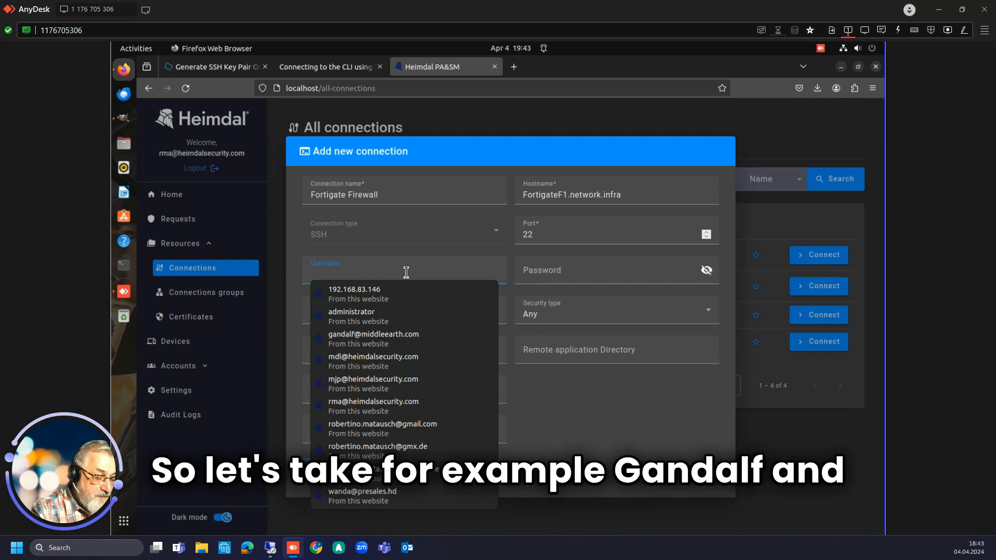
text(gandalf)
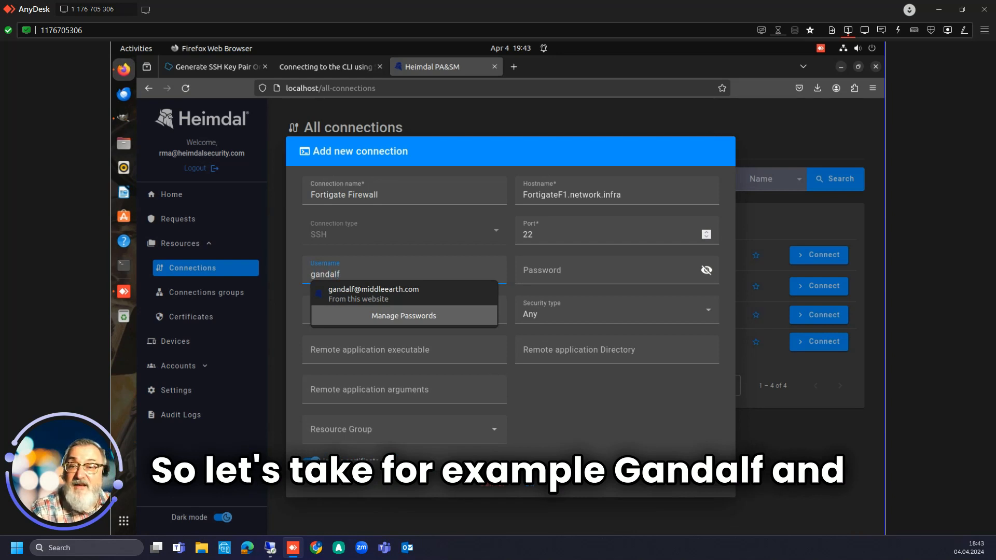
key(BackSpace)
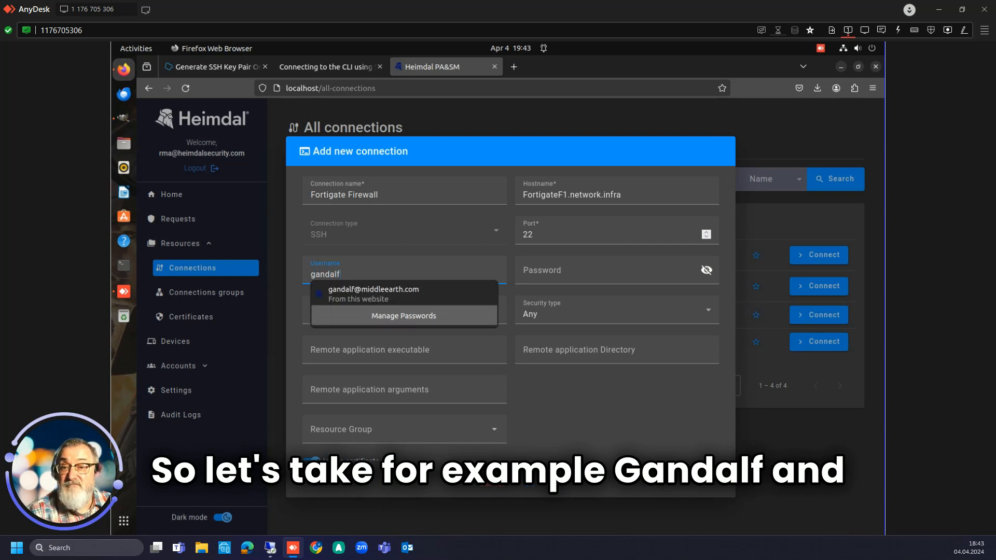
click(570, 272)
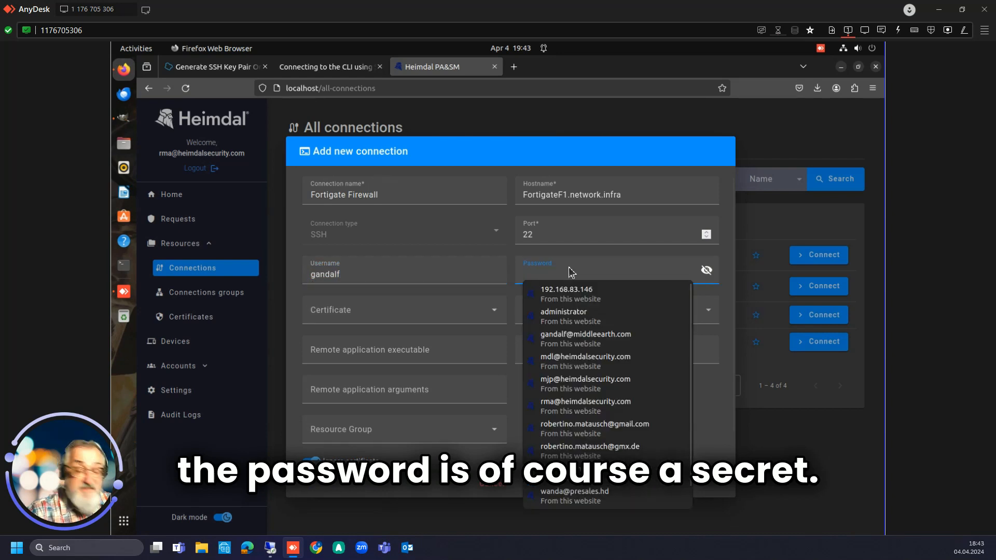
key(ctrl+v)
- Assign the Airport Terminal 1 certificate to the connection and turn off Ignore certificate
click(498, 316)
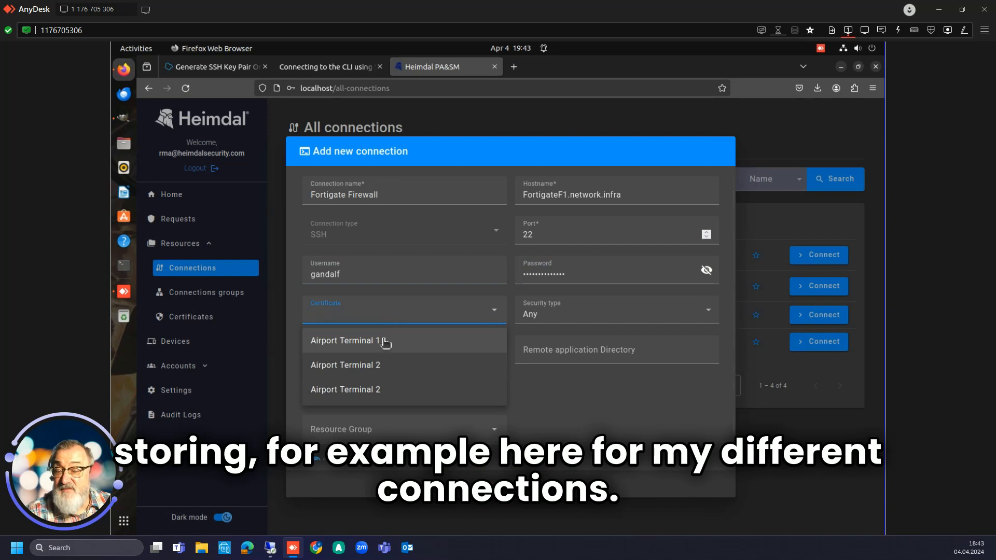
click(344, 341)
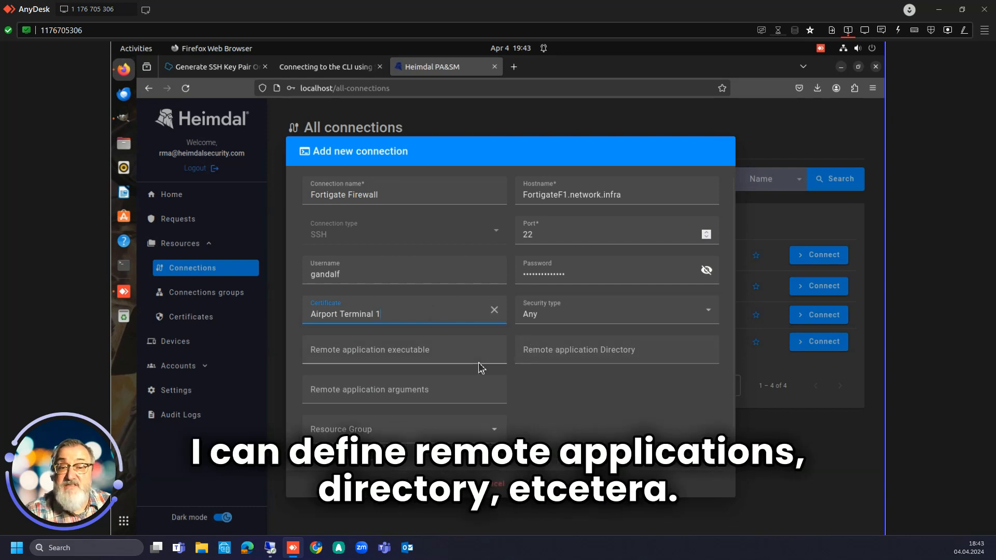
scroll(601, 355, down, 1)
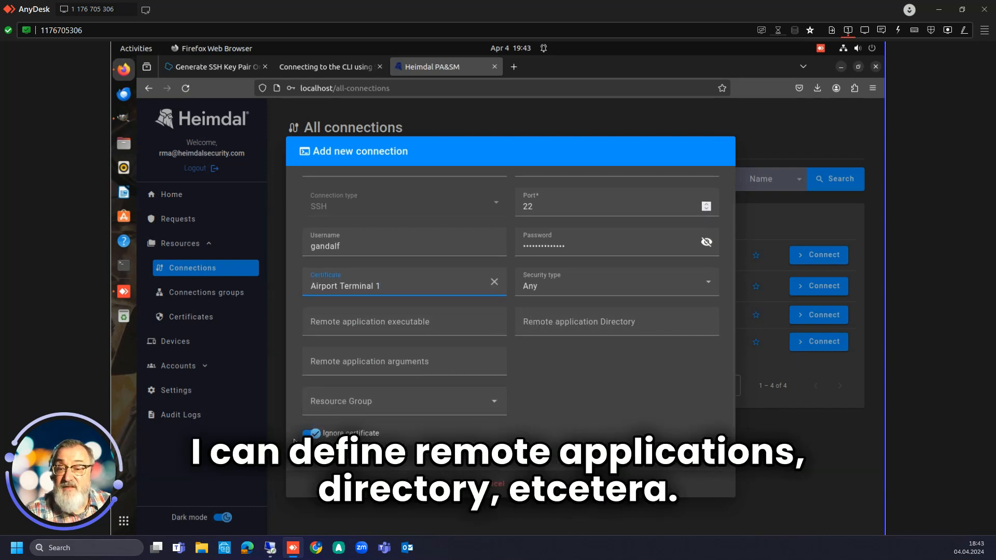
click(318, 436)
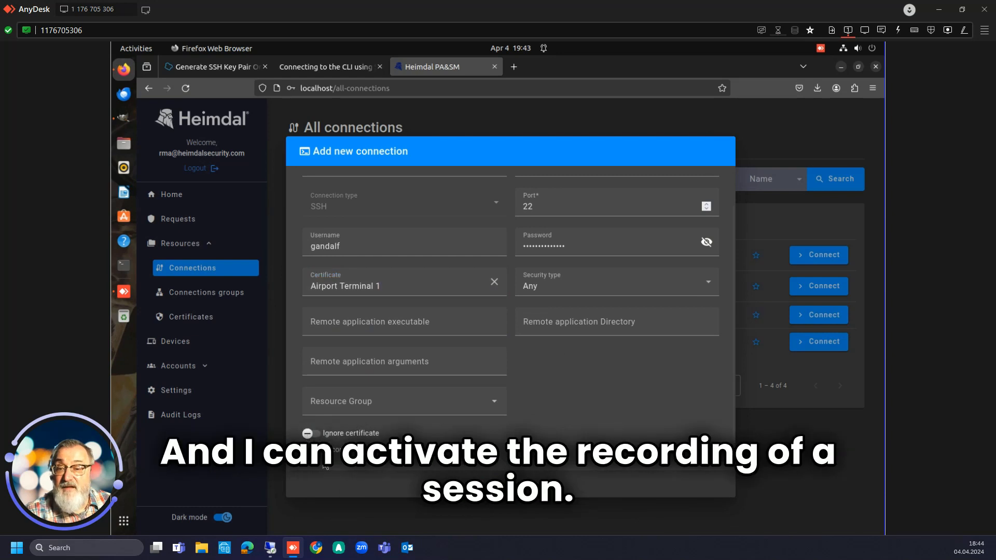
- Enable session recording for the Fortigate Firewall connection and save it
click(318, 453)
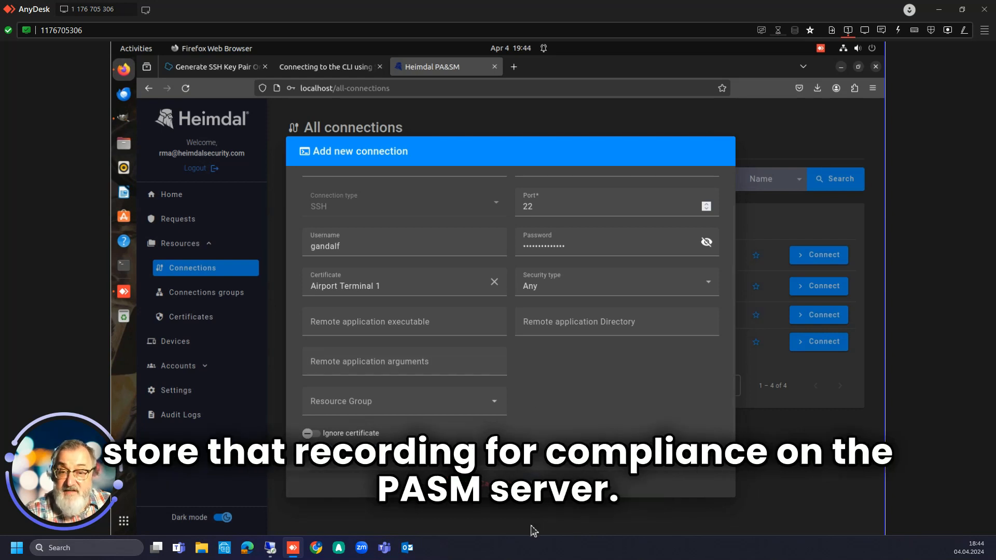
click(532, 485)
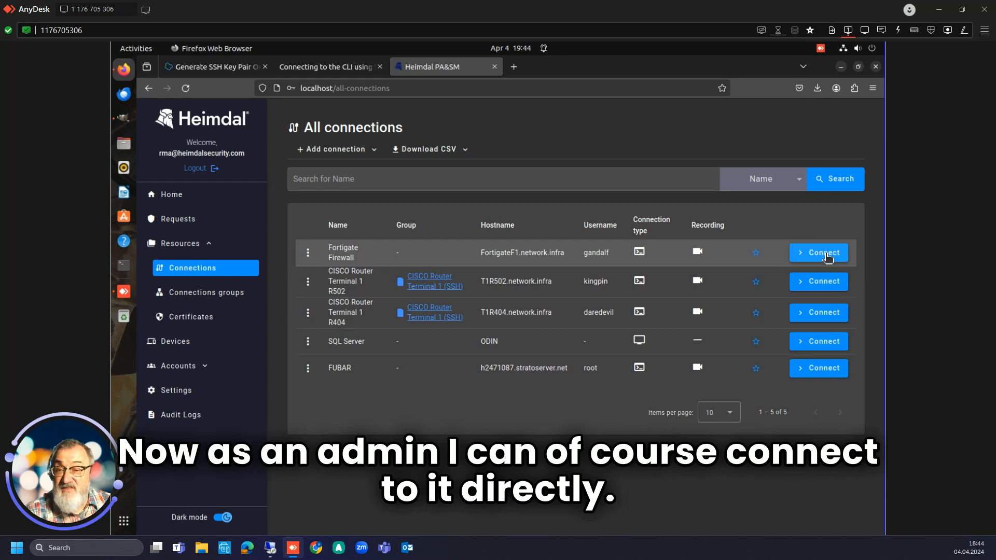
- Search the Fortigate Firewall connection's user permissions for the requesting user's name and add that Active Directory account
click(309, 255)
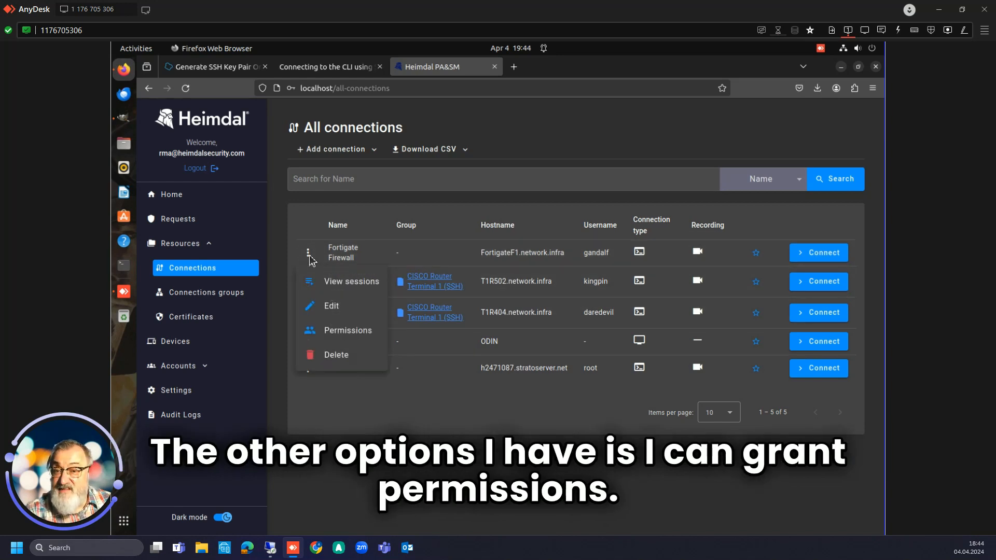
click(326, 332)
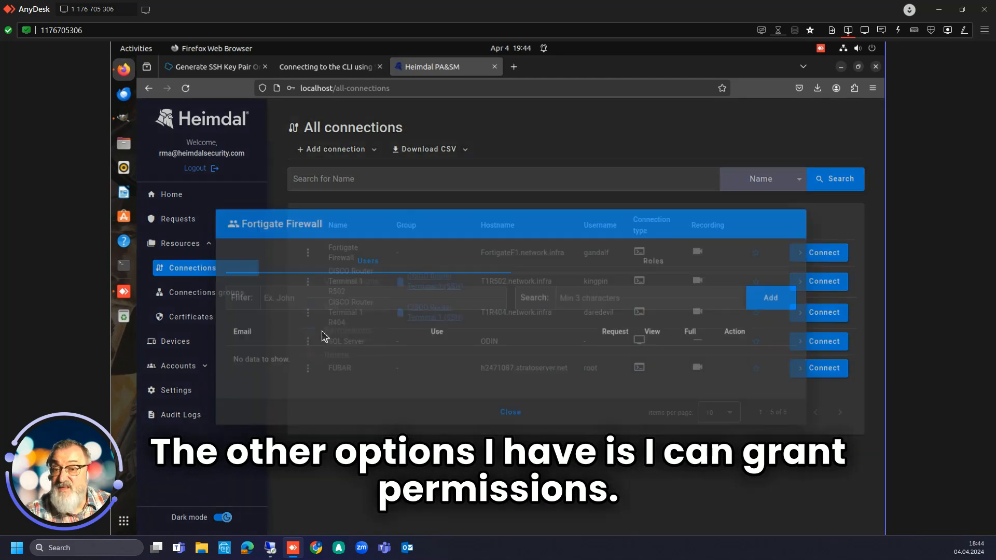
click(583, 296)
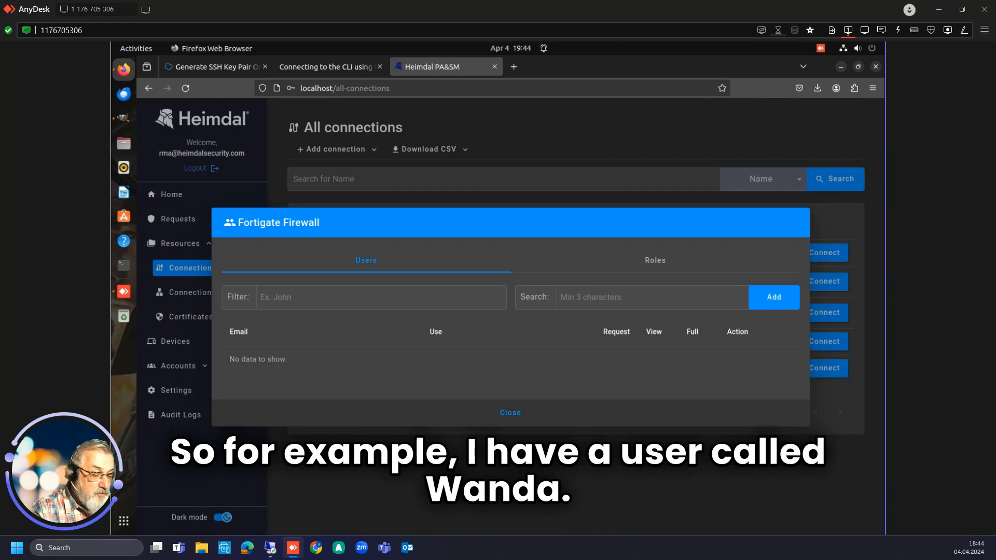
text(wand)
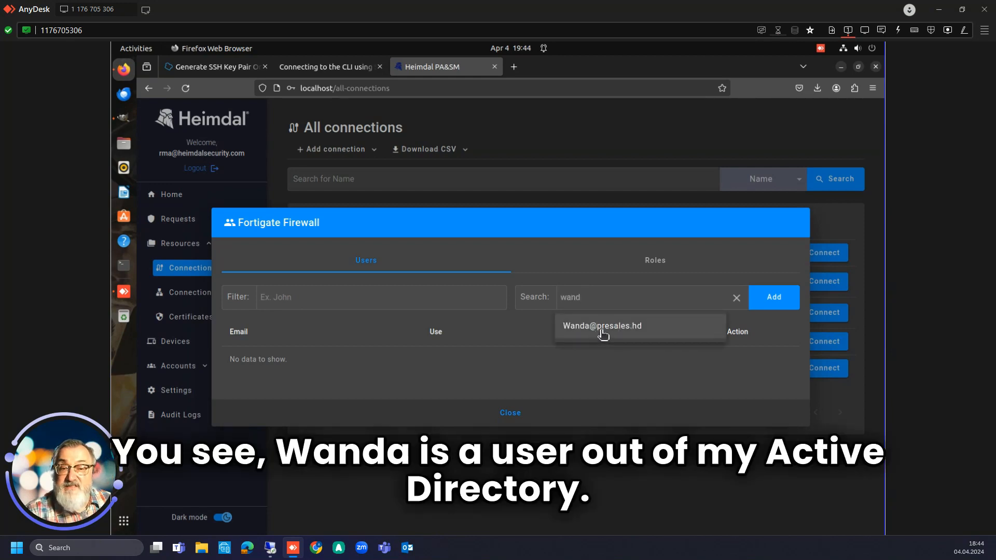
click(603, 331)
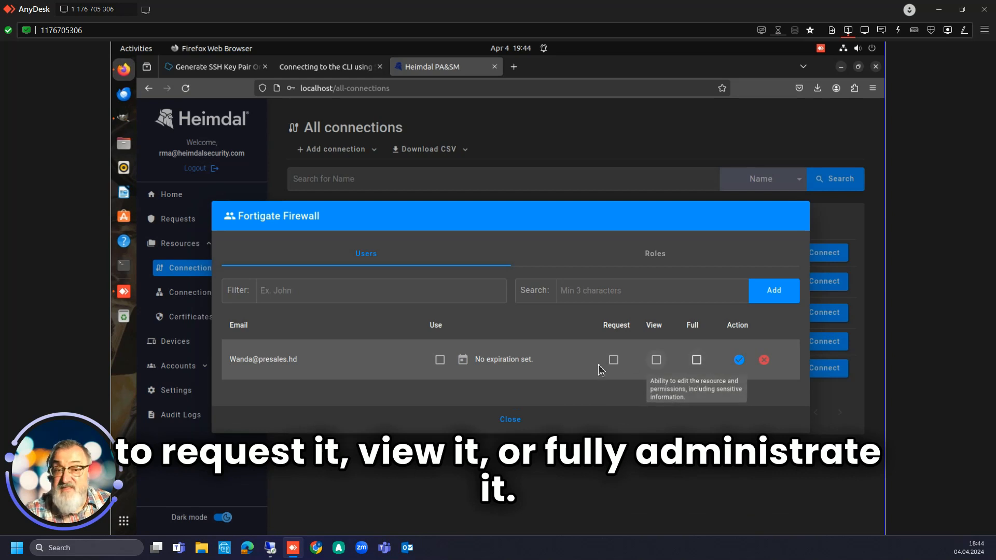
- Grant the added user only the Request permission on the Fortigate Firewall connection, save the entry and close the permissions
click(614, 362)
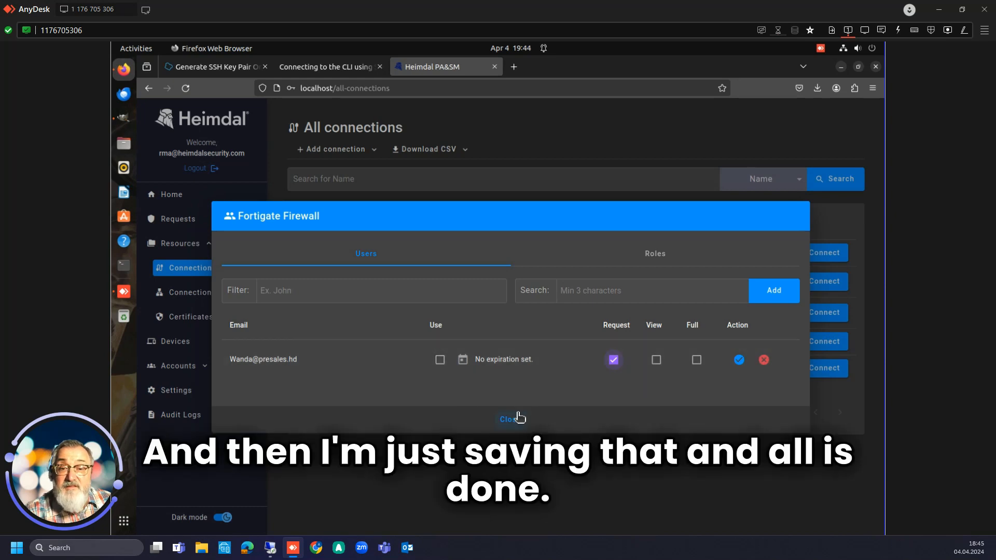
click(740, 359)
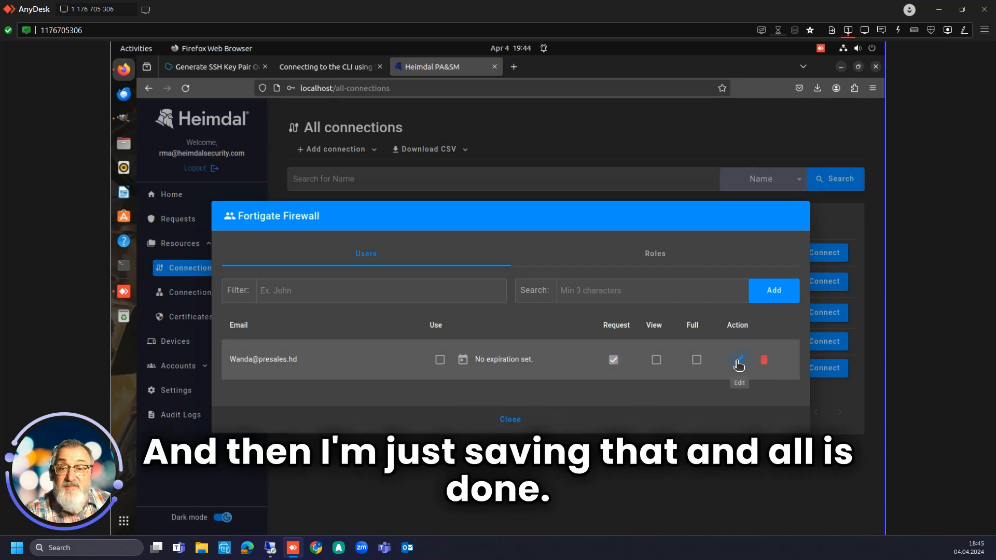
click(511, 420)
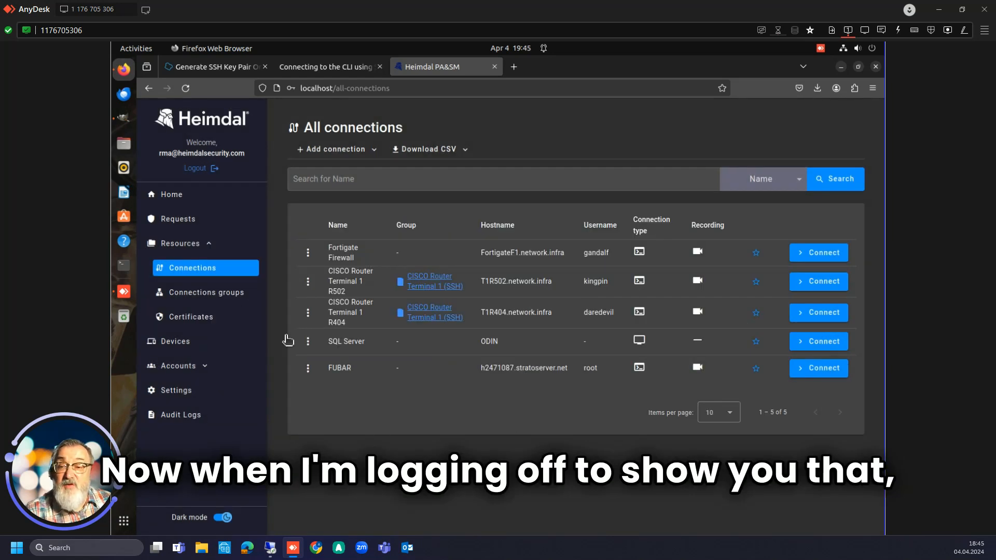
- Log out of the administrator account and sign in with the requesting user's saved username and password
click(196, 170)
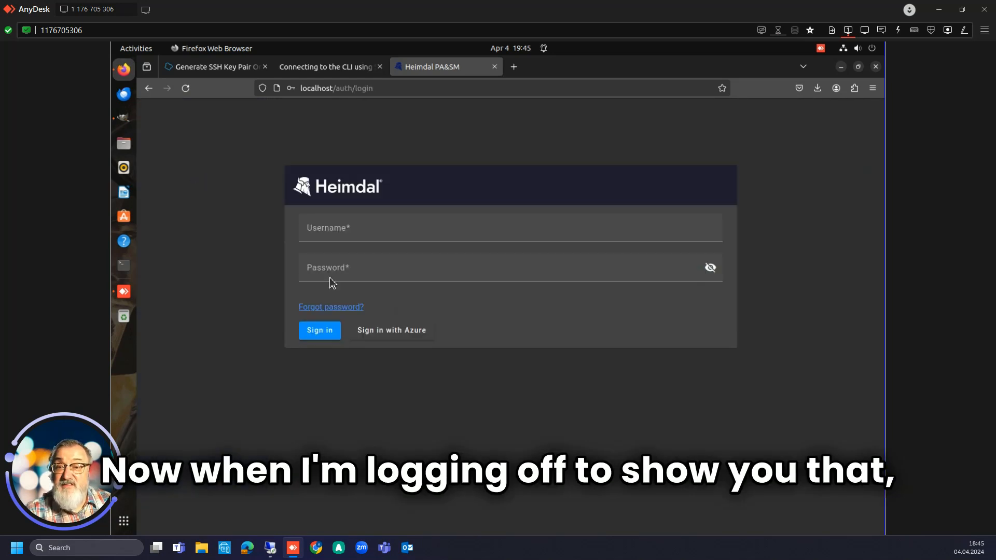
click(353, 232)
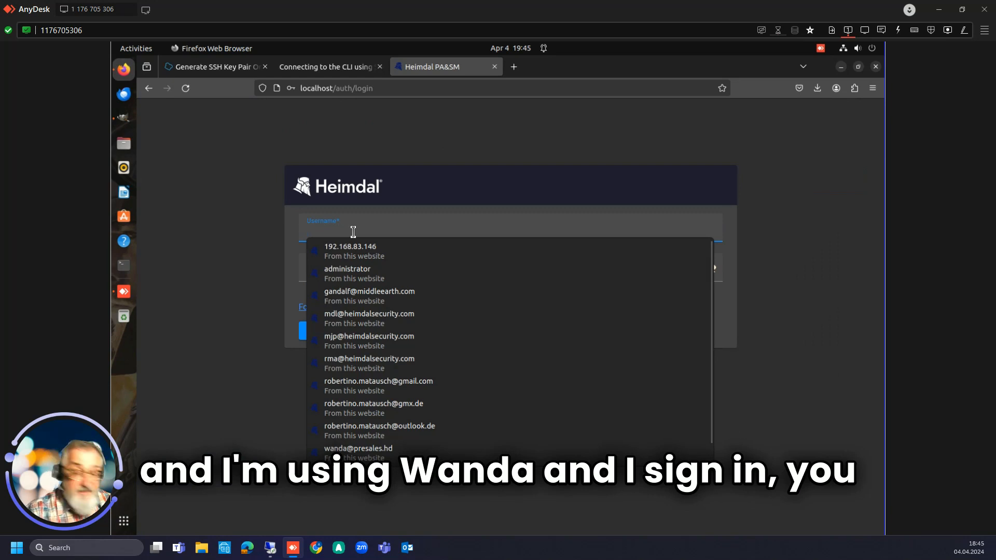
text(wan)
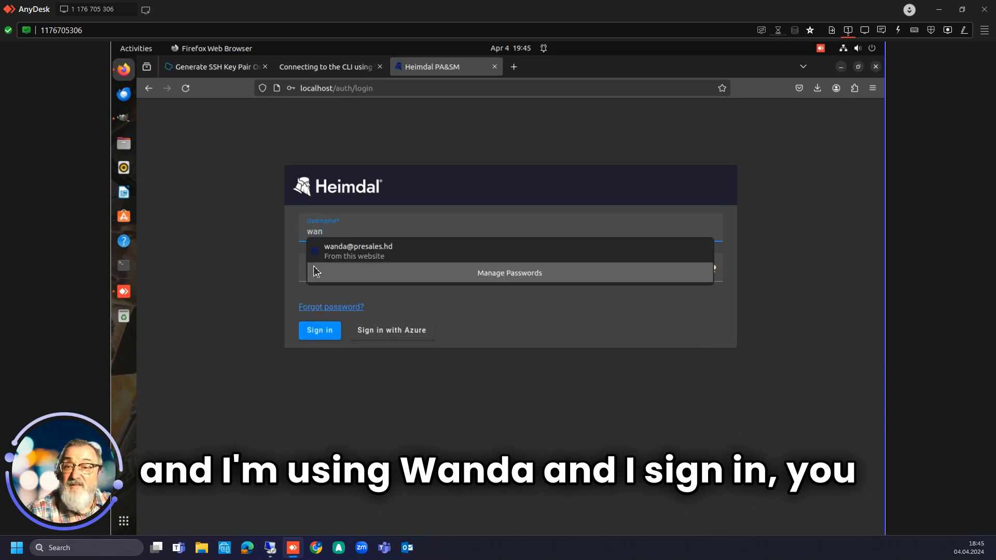
click(363, 250)
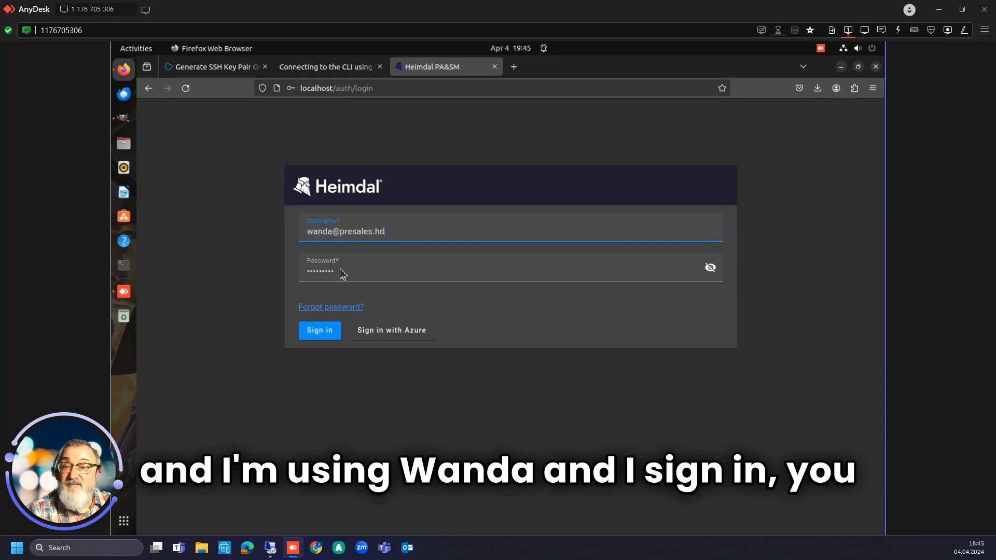
click(320, 332)
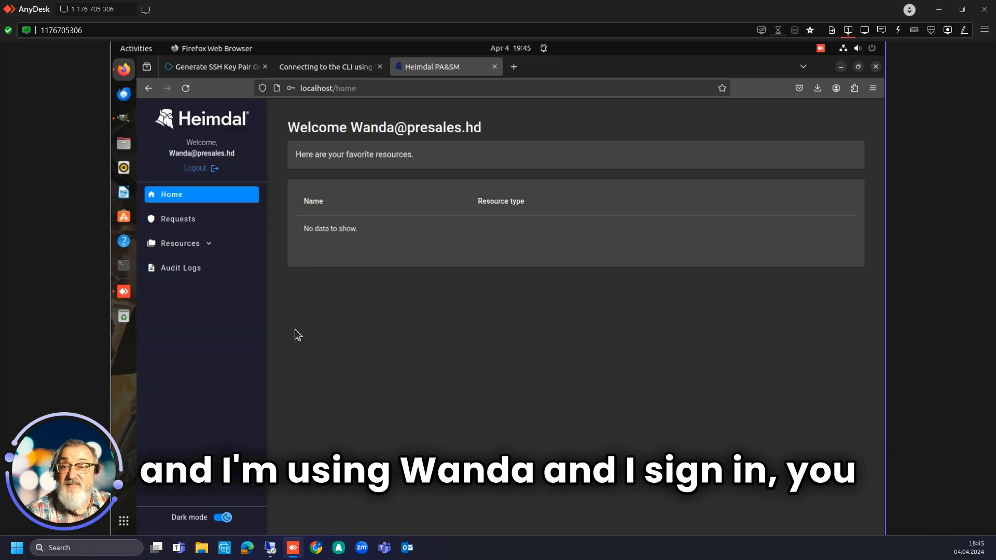
- Start a permission request for the Fortigate Firewall connection with the expiration date set to 05/04/2024 20:15
click(195, 244)
click(184, 268)
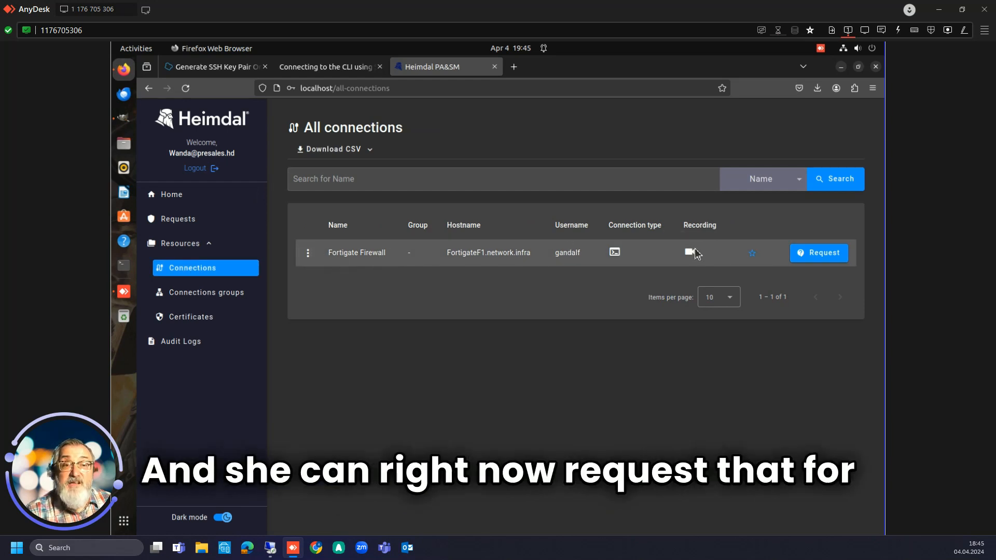
click(826, 257)
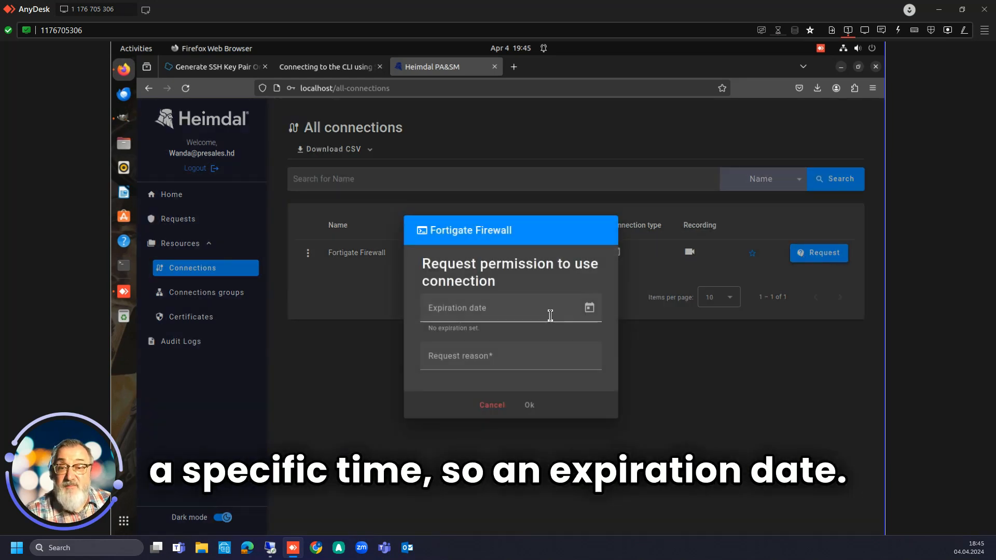
click(589, 307)
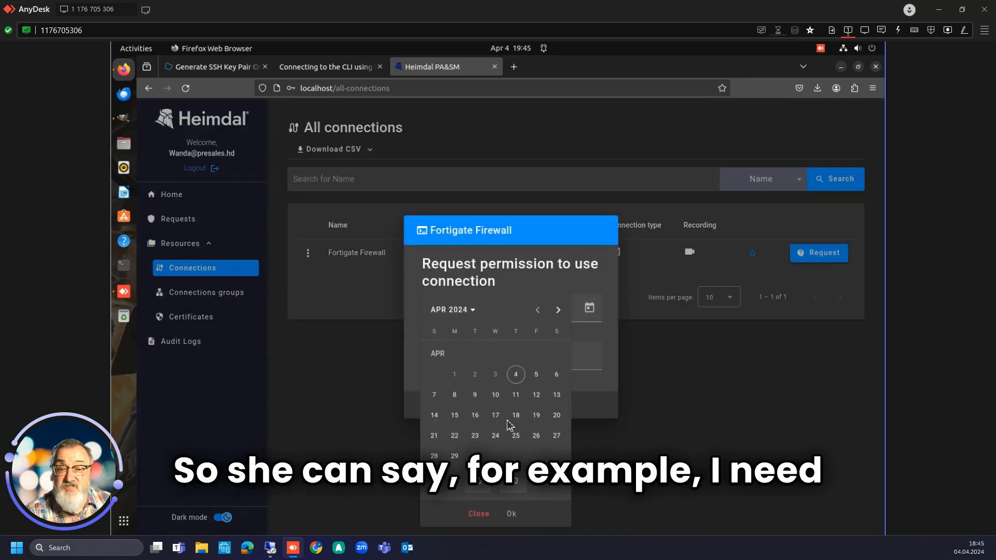
click(542, 381)
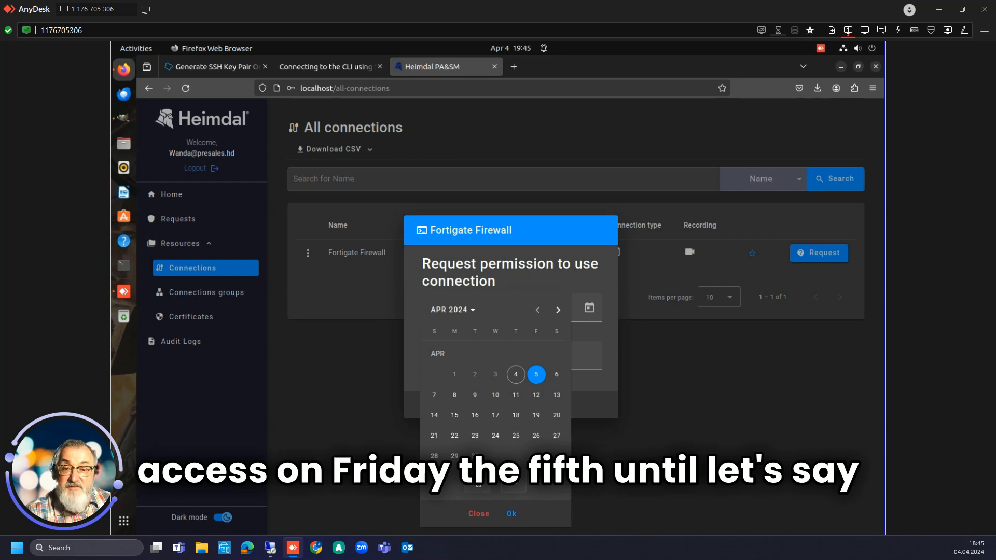
double_click(478, 481)
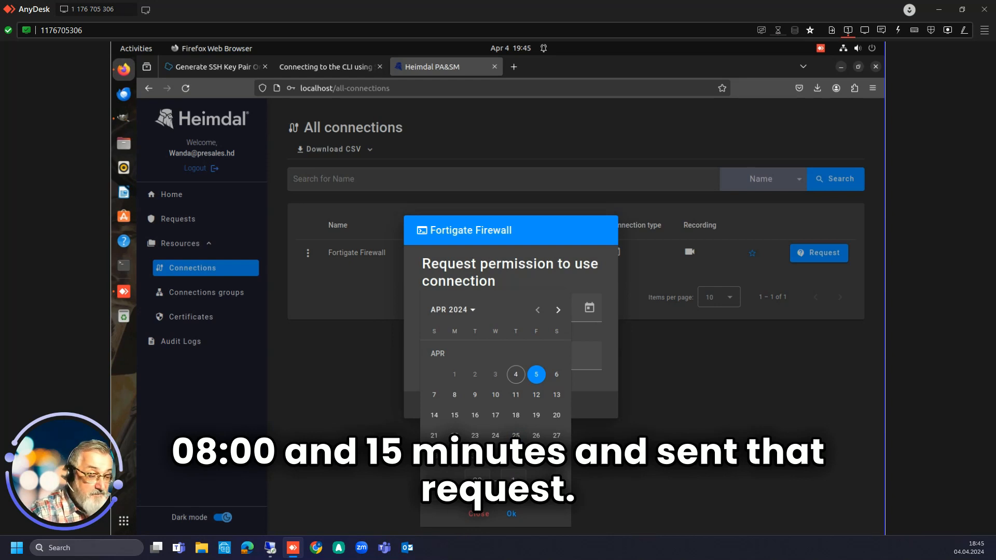
click(511, 515)
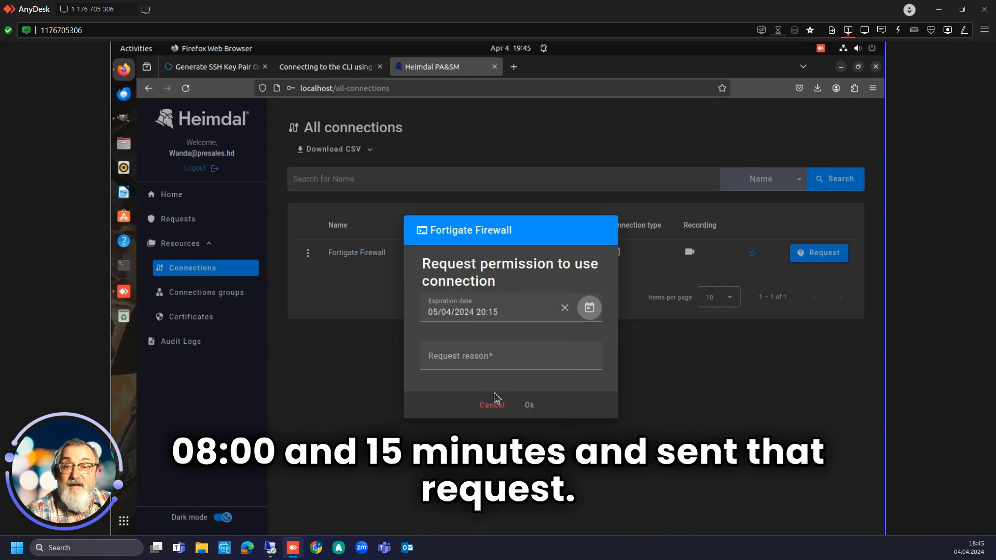
- Enter Firmware Update as the request reason, submit the request and dismiss the notification
click(451, 362)
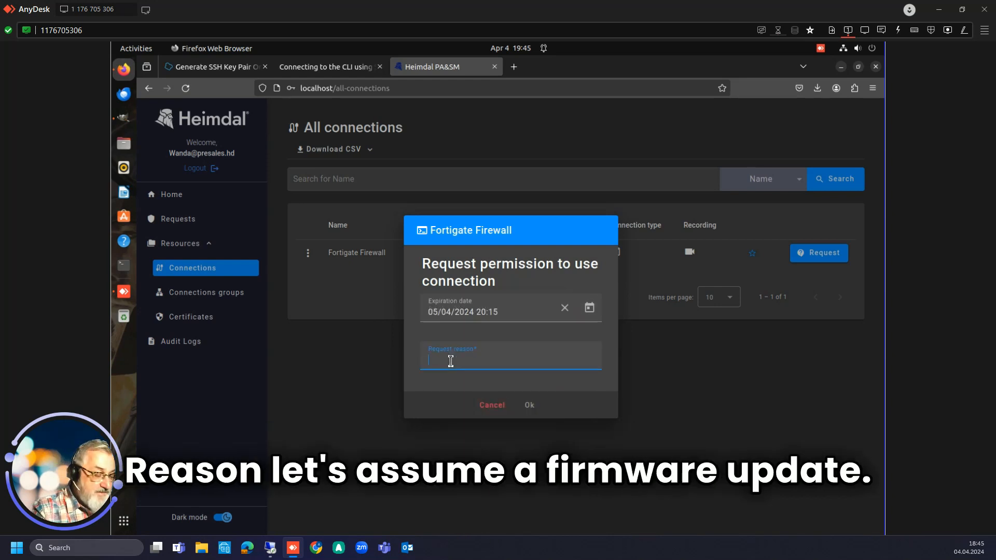
text(Firmware)
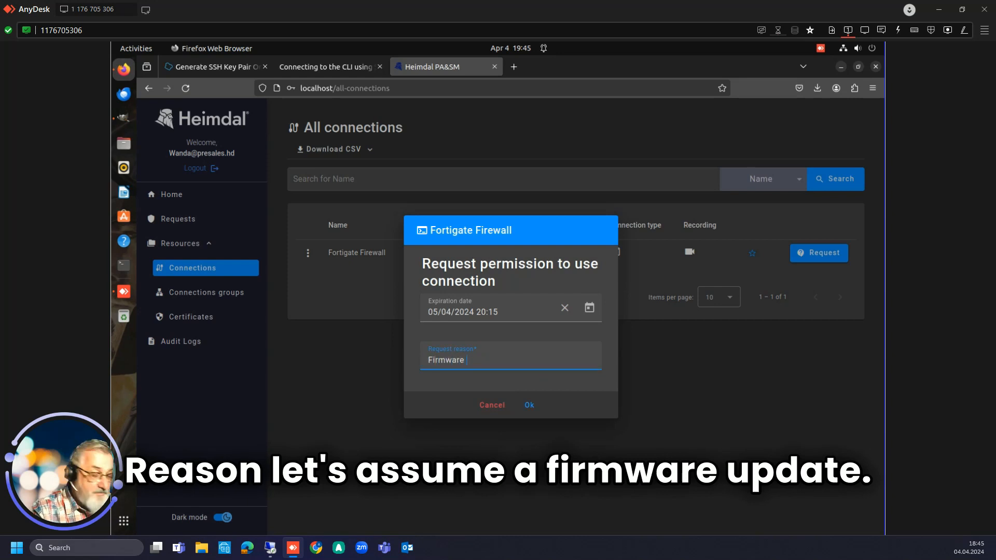
text( Update)
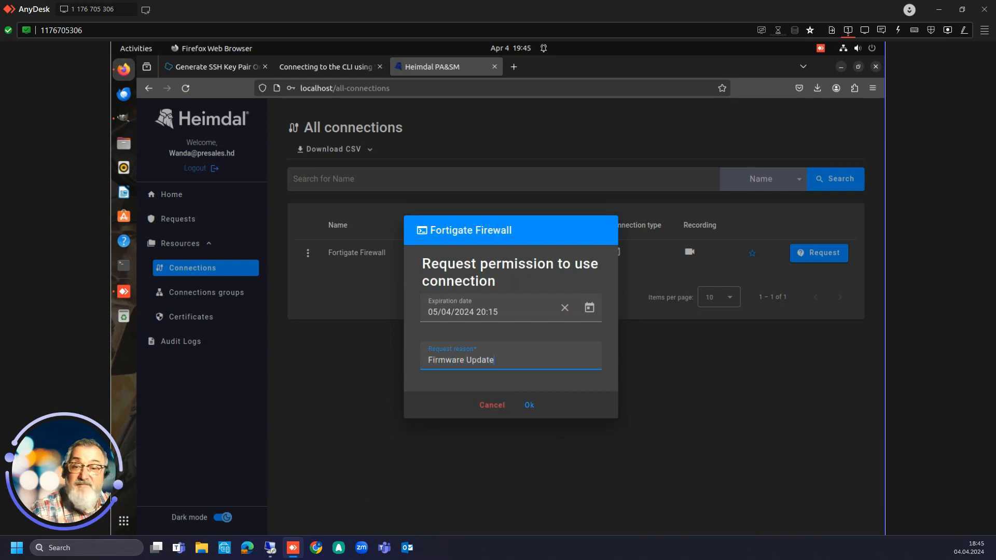
click(528, 407)
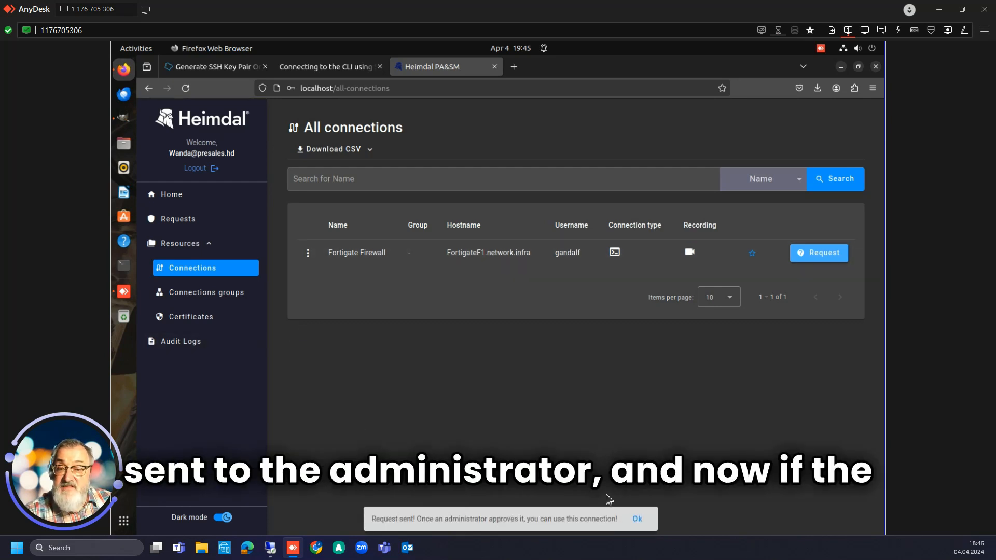
click(638, 521)
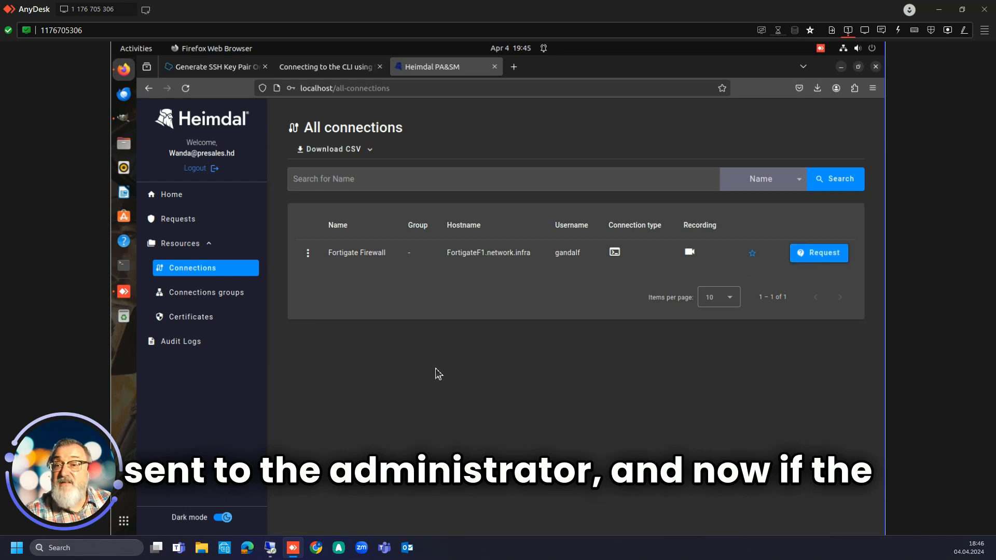
- Log out and sign back in to the administrator account with its saved username and password and the authenticator's generated code
click(195, 168)
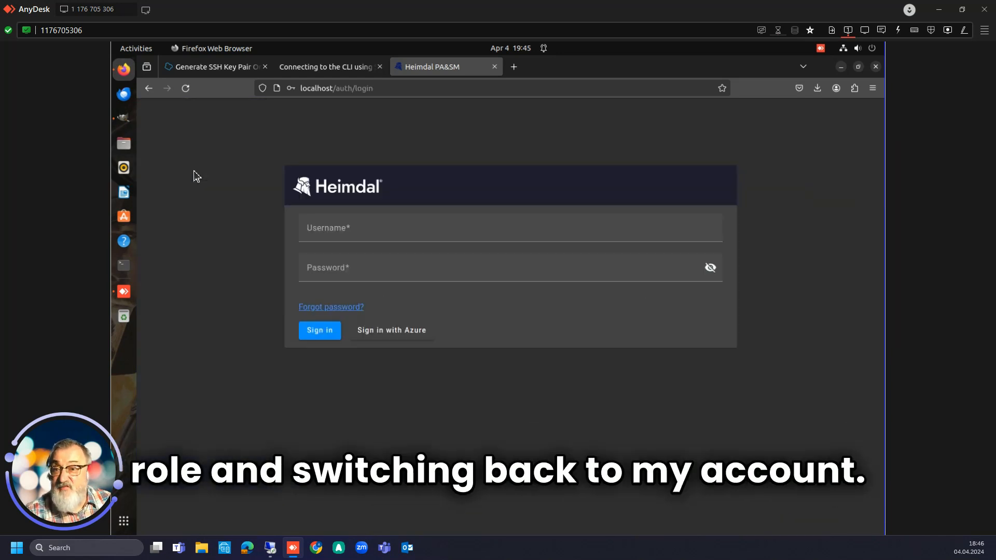
click(378, 228)
click(366, 372)
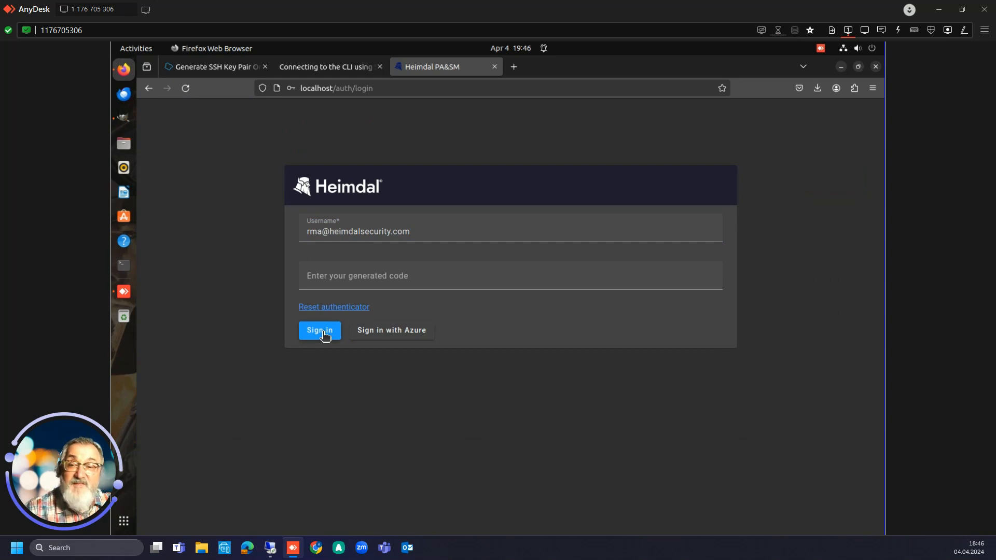
click(355, 273)
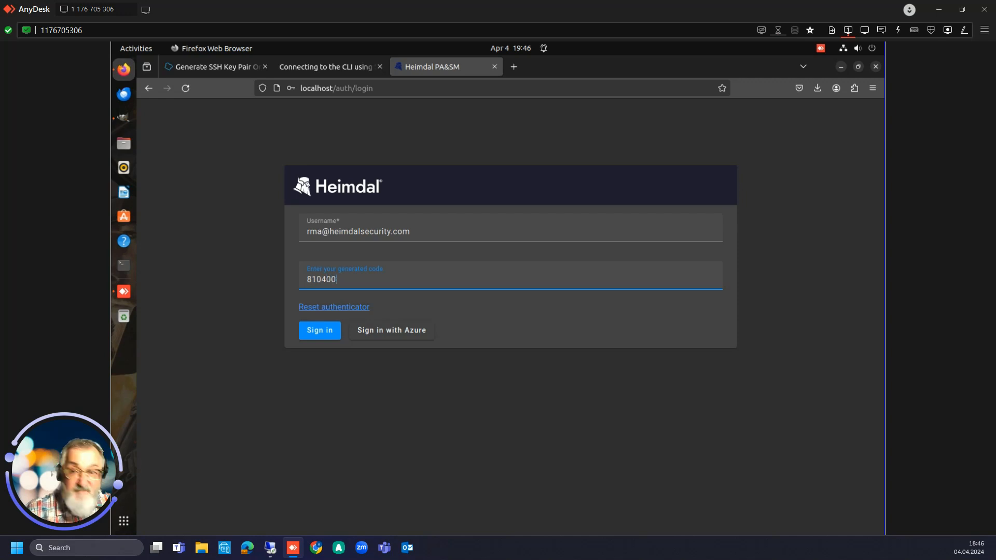
key(Return)
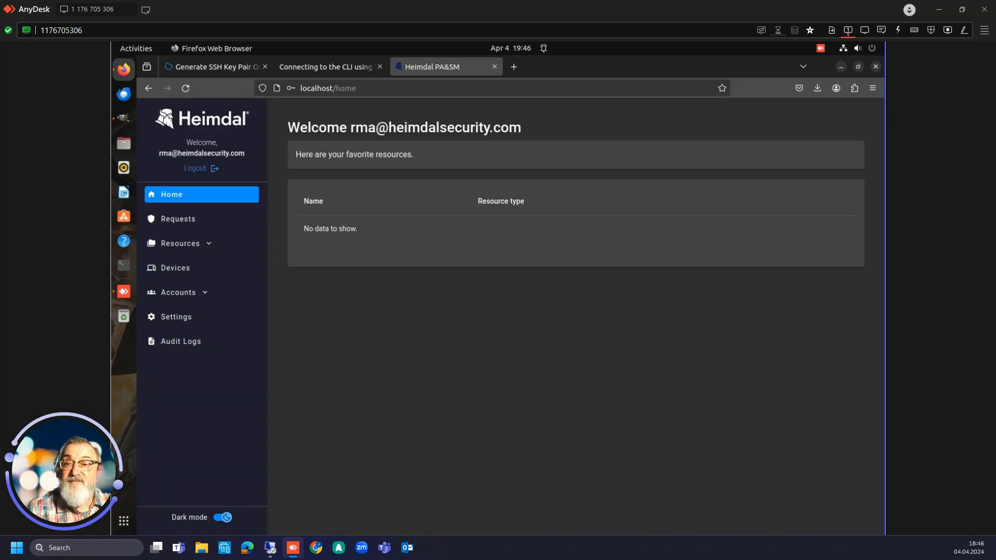
- Approve the pending permission request for the Fortigate Firewall resource and confirm the approval
click(185, 218)
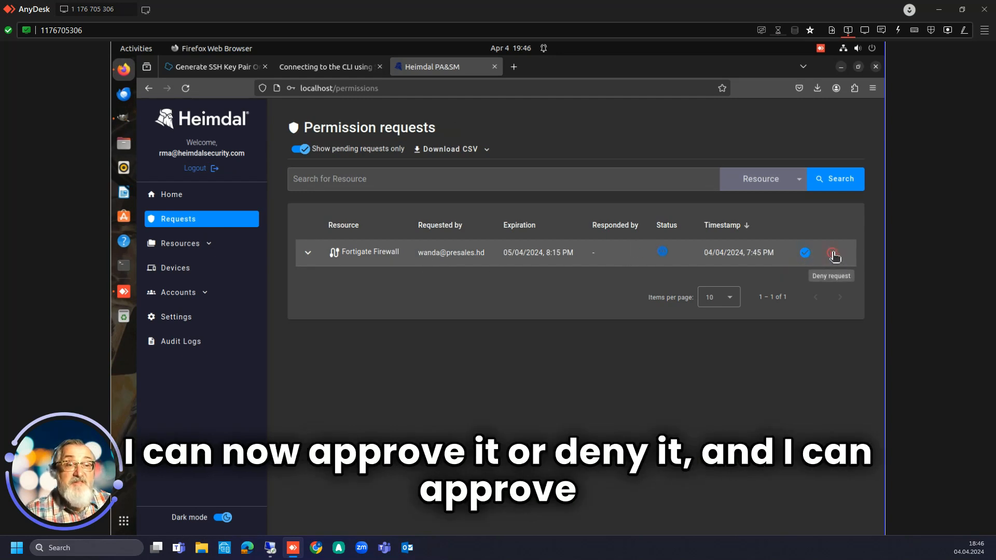
click(806, 254)
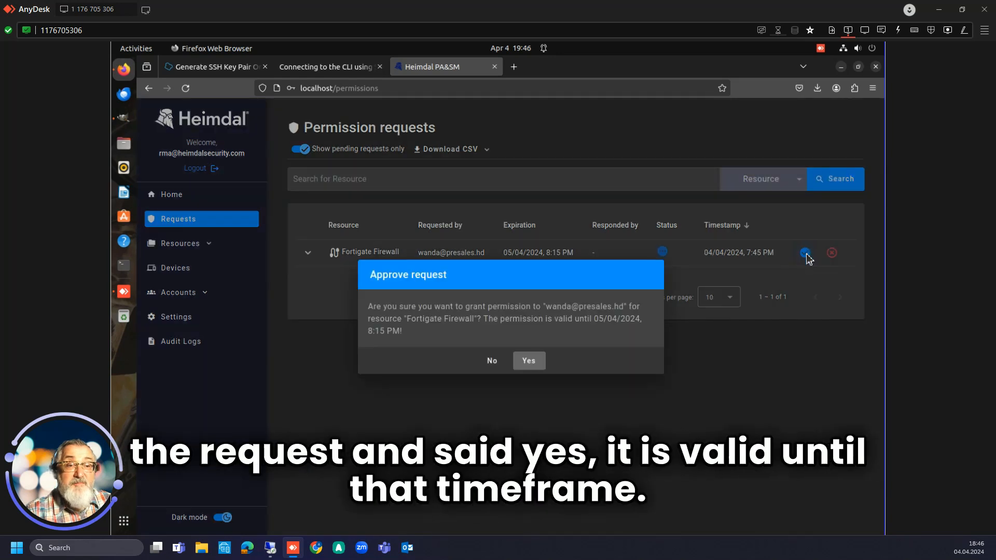
click(529, 362)
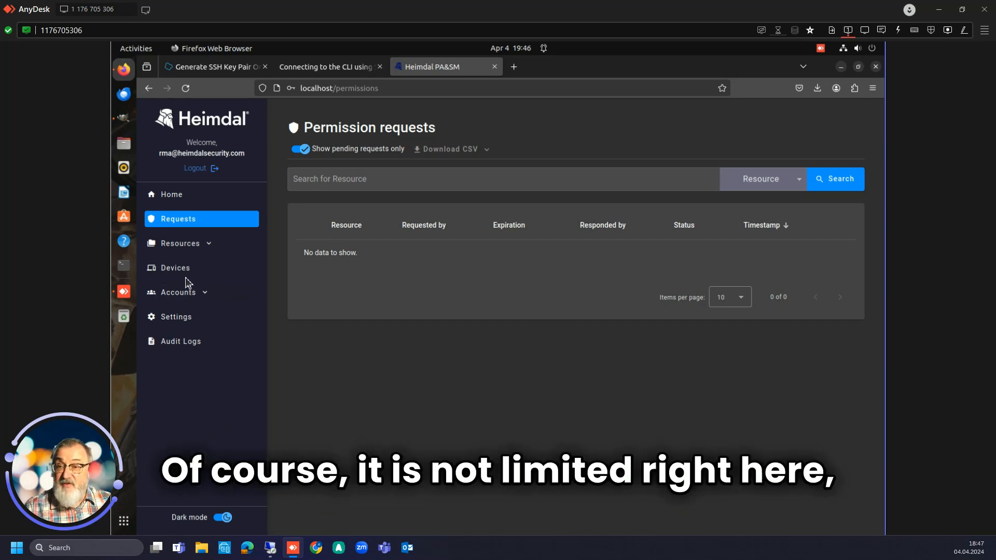
- Add a new connection group named Fortigate Firewalls Terminal 2
click(187, 246)
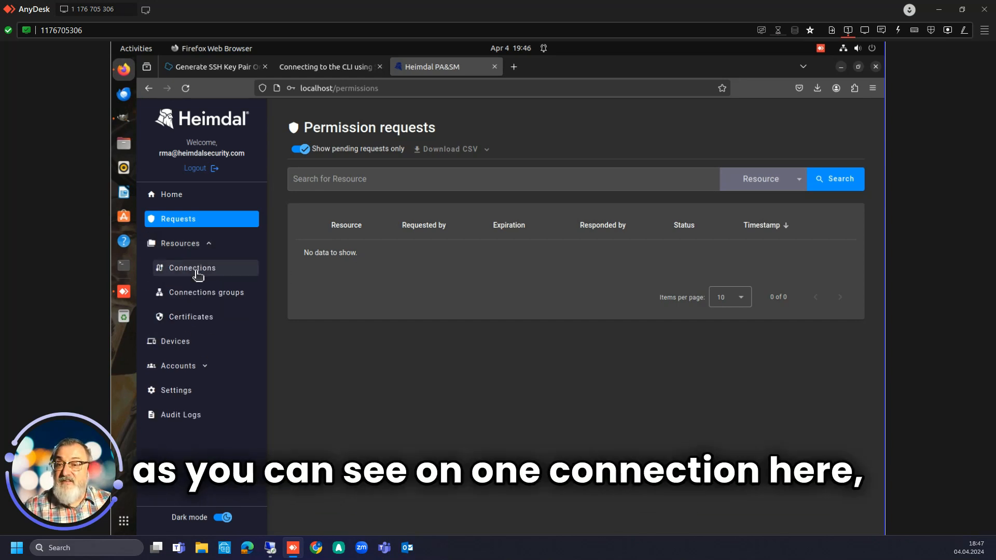
click(168, 270)
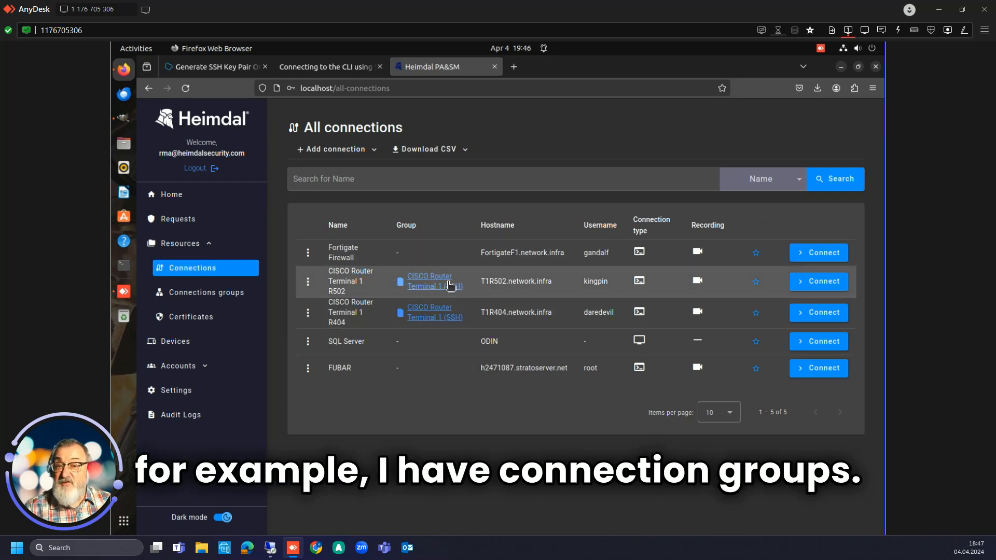
click(231, 295)
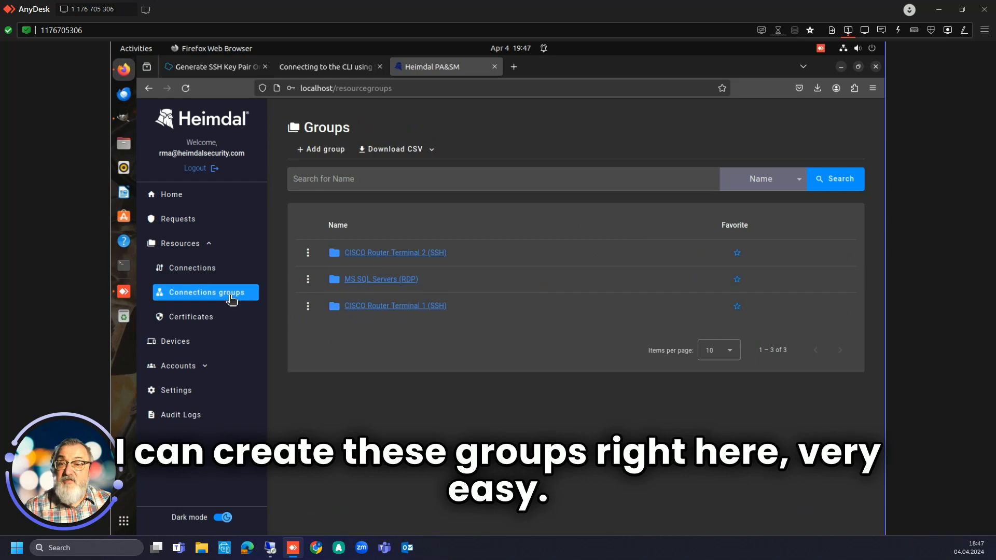
click(334, 152)
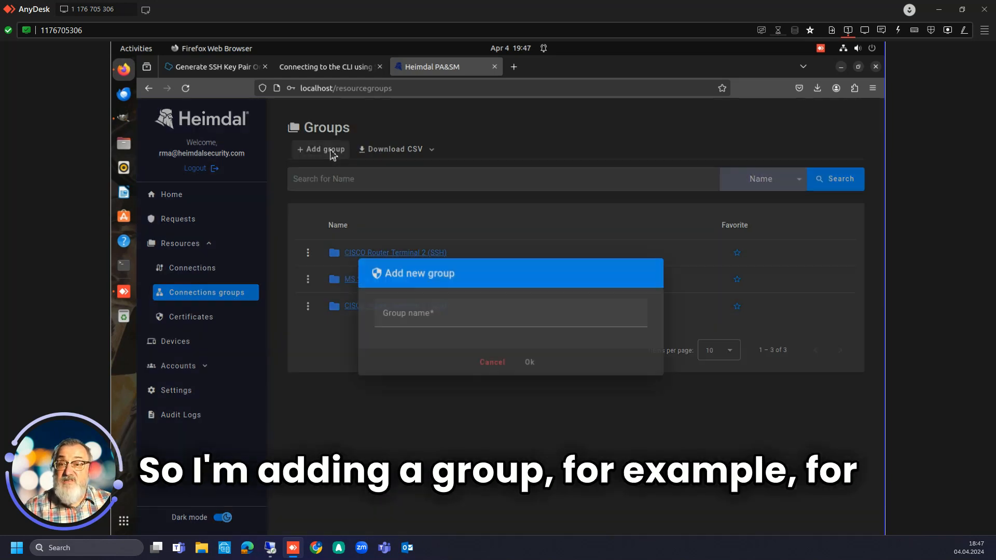
click(421, 315)
text(Fotr)
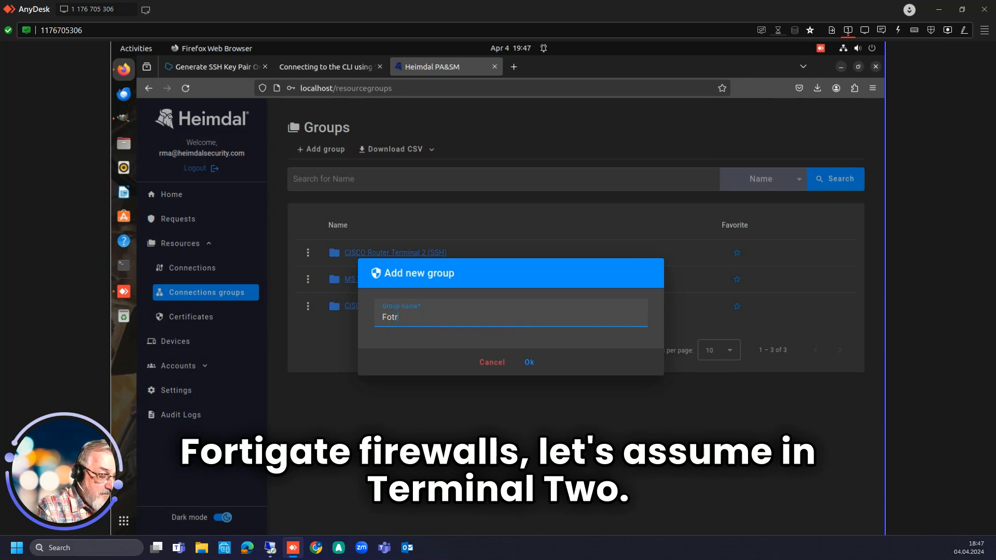
key(BackSpace)
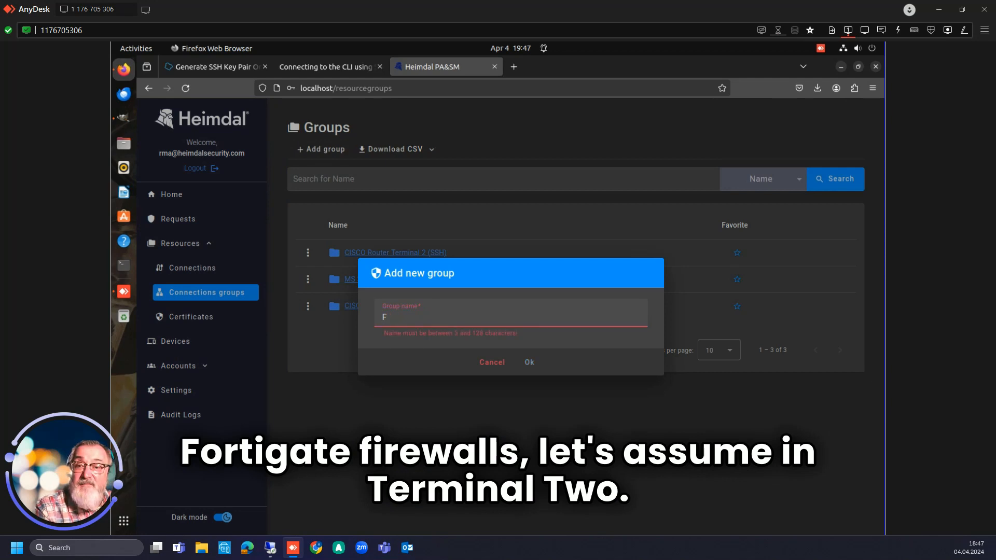
text(ortigate Firewalls)
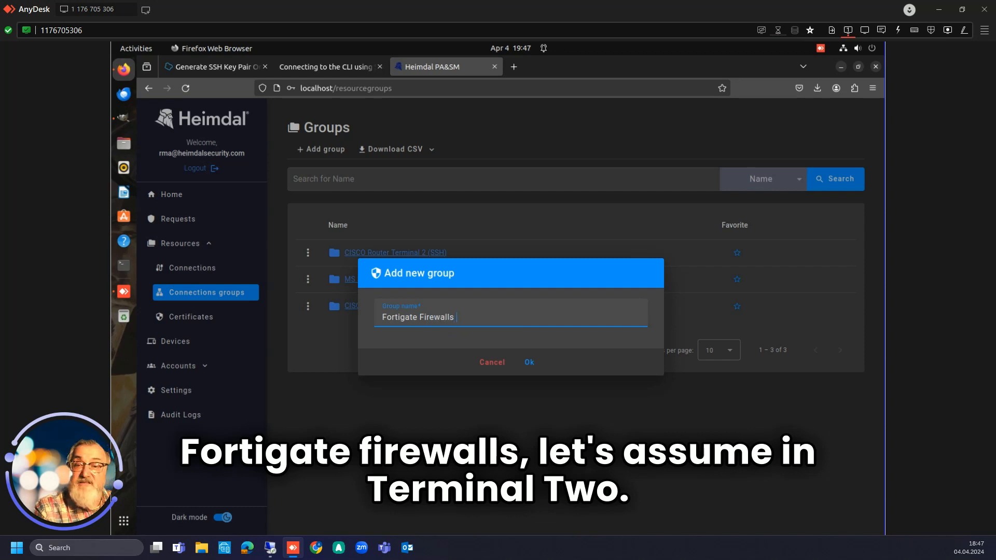
text( Terminal 2)
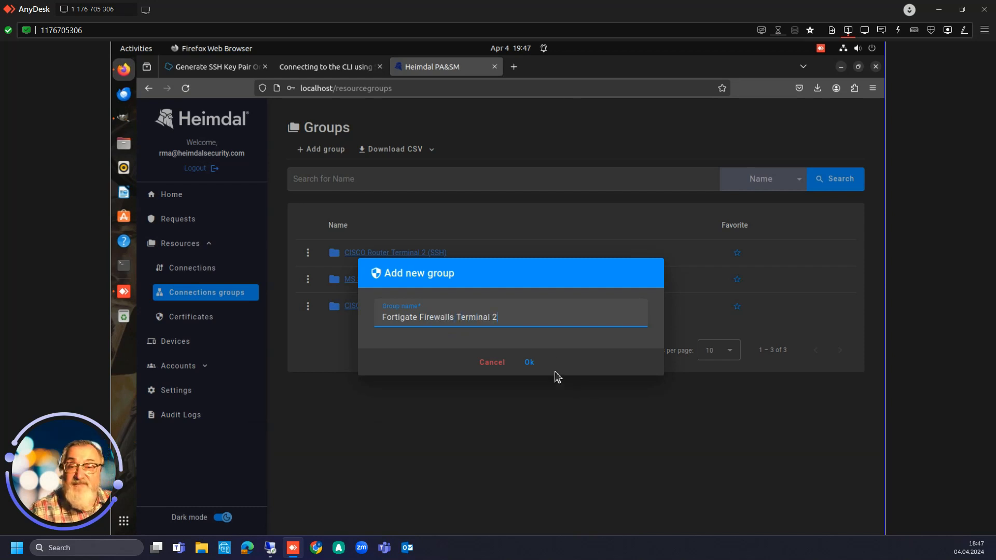
click(529, 363)
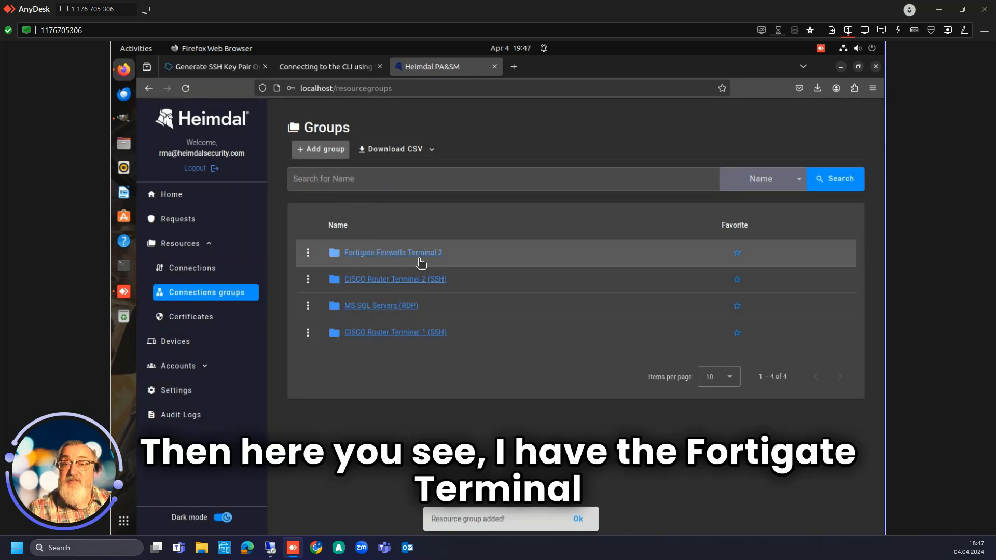
- Assign the Fortigate Firewall connection to the Fortigate Firewalls Terminal 2 resource group and save the connection
click(194, 268)
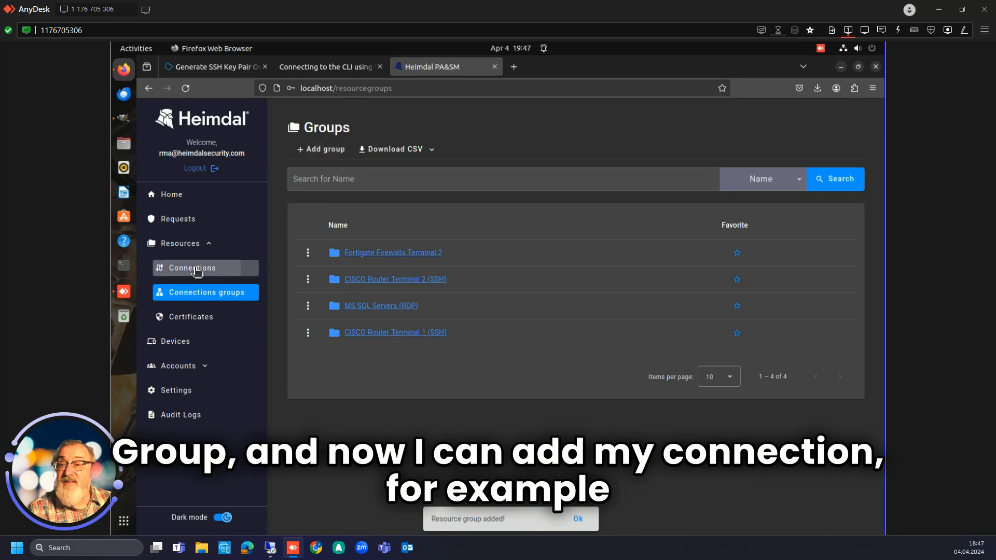
click(307, 255)
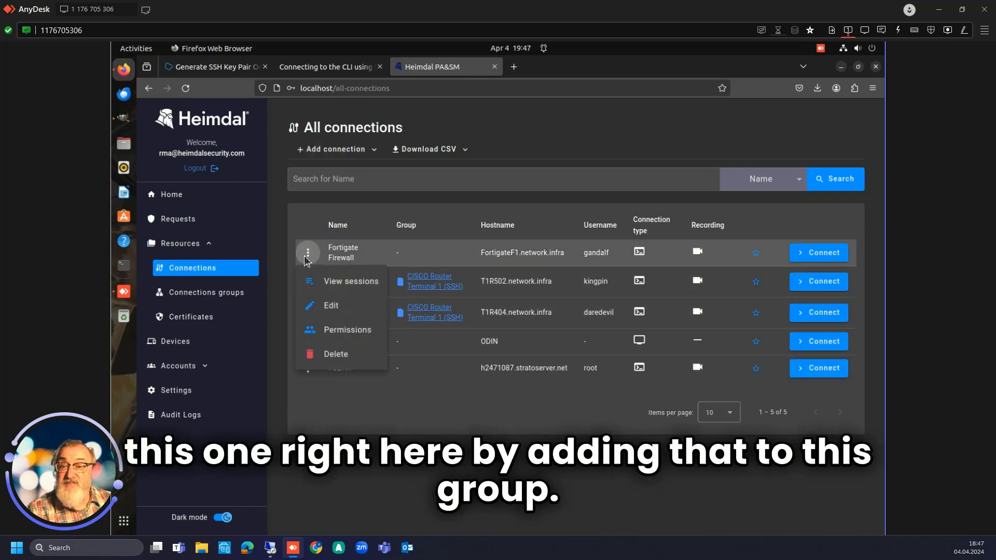
click(333, 314)
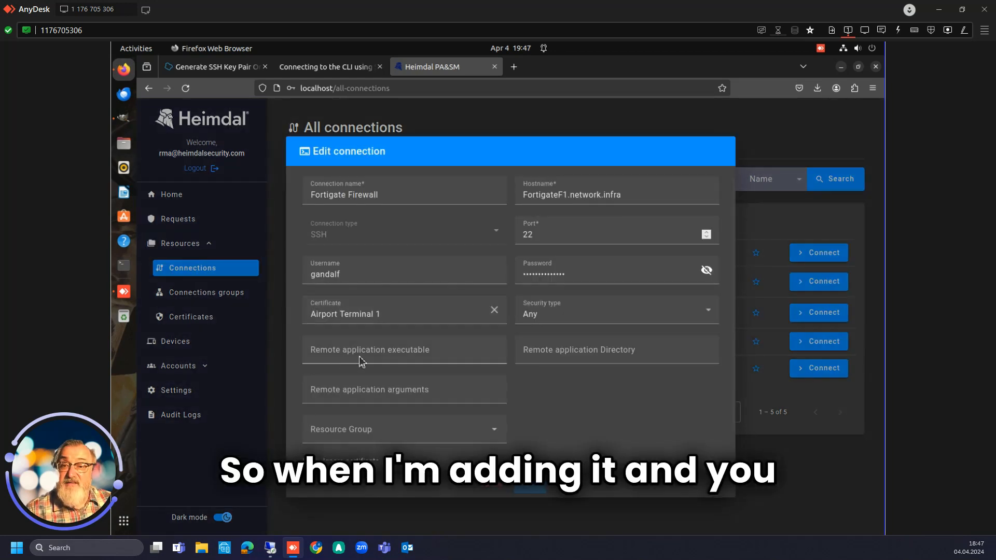
scroll(361, 425, down, 1)
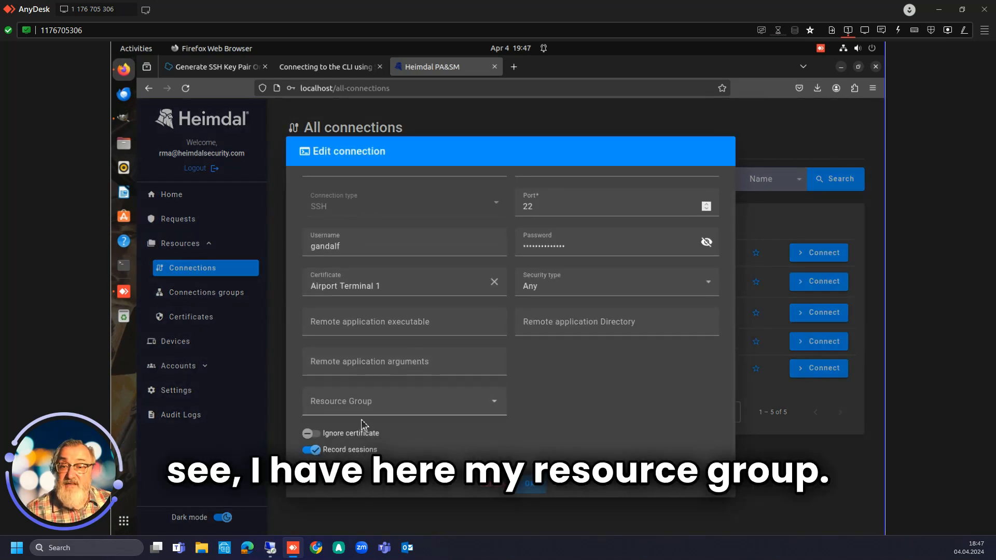
click(494, 402)
click(386, 505)
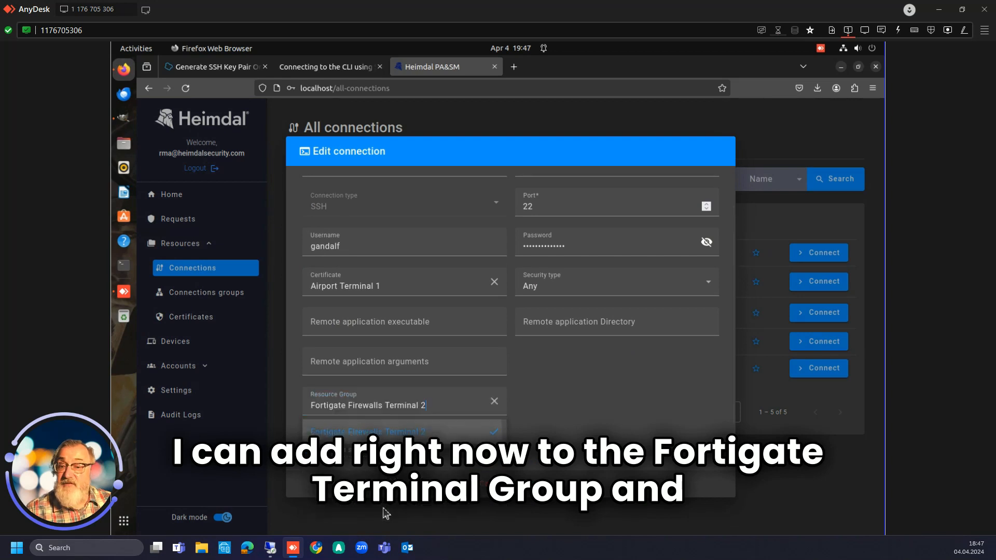
click(536, 483)
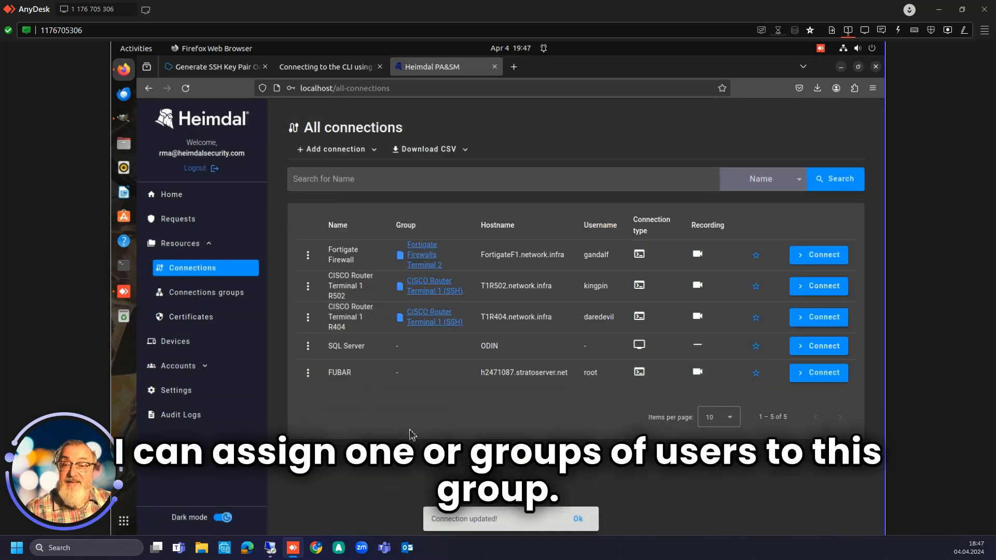
- Look over the user accounts and open the list of recorded sessions for the FUBAR connection
click(179, 367)
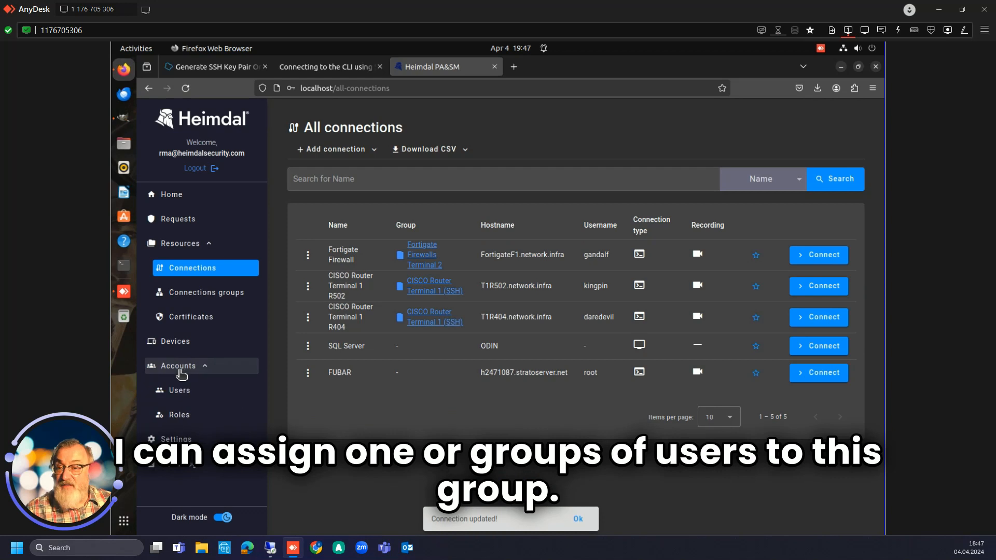
click(180, 391)
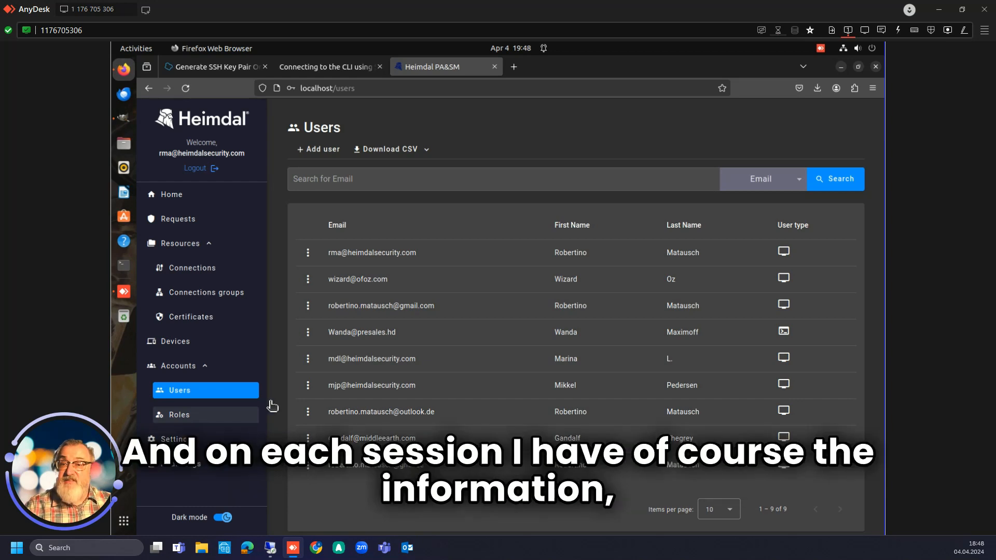
click(203, 268)
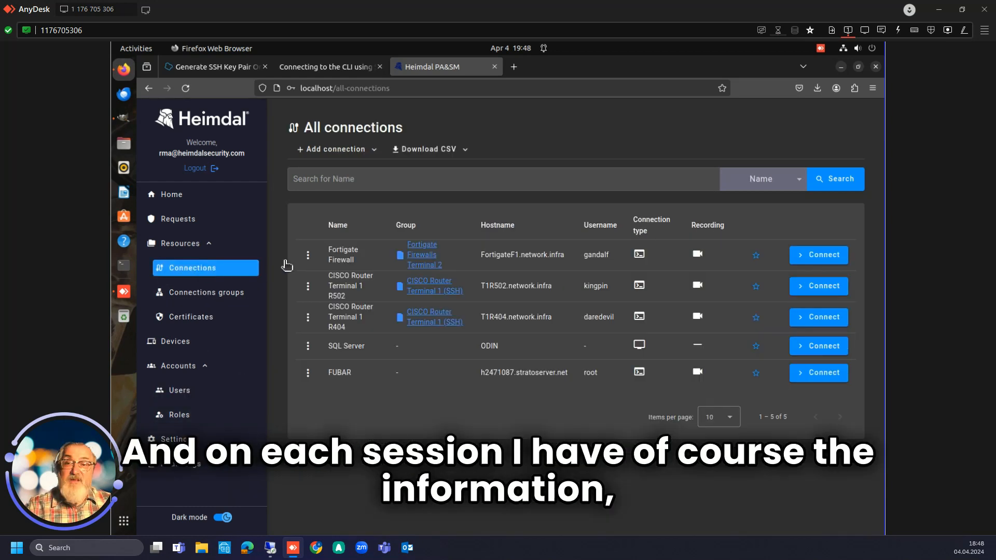
click(308, 255)
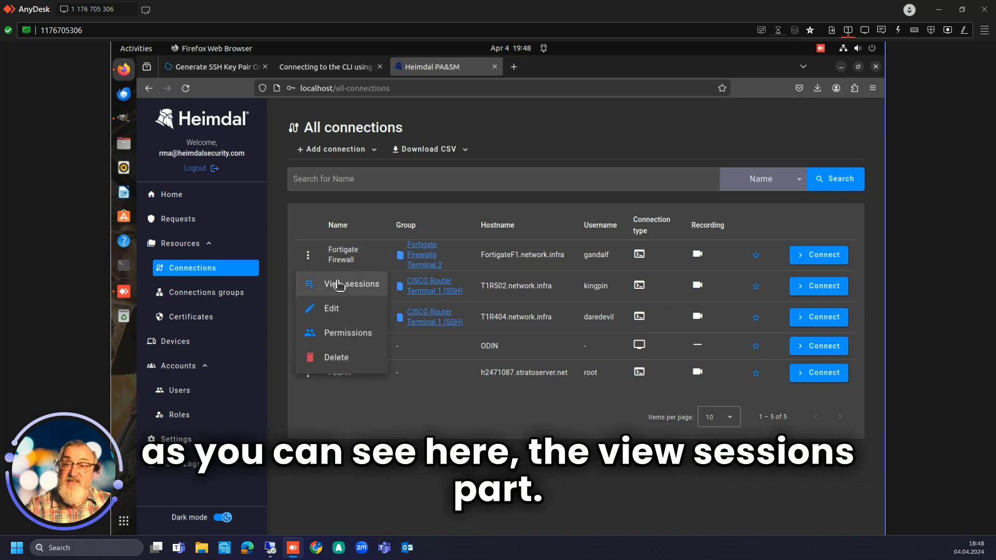
click(360, 376)
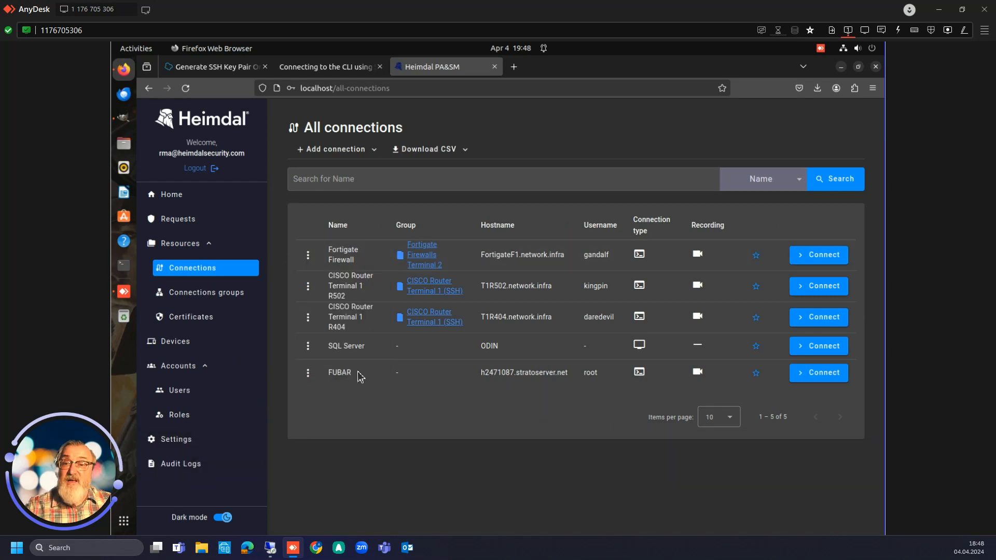
click(308, 373)
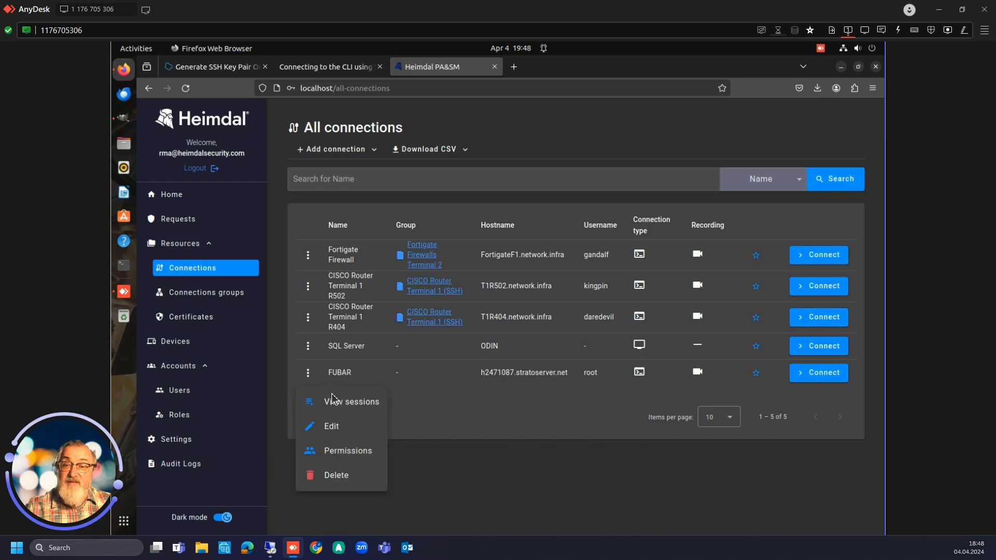
click(340, 404)
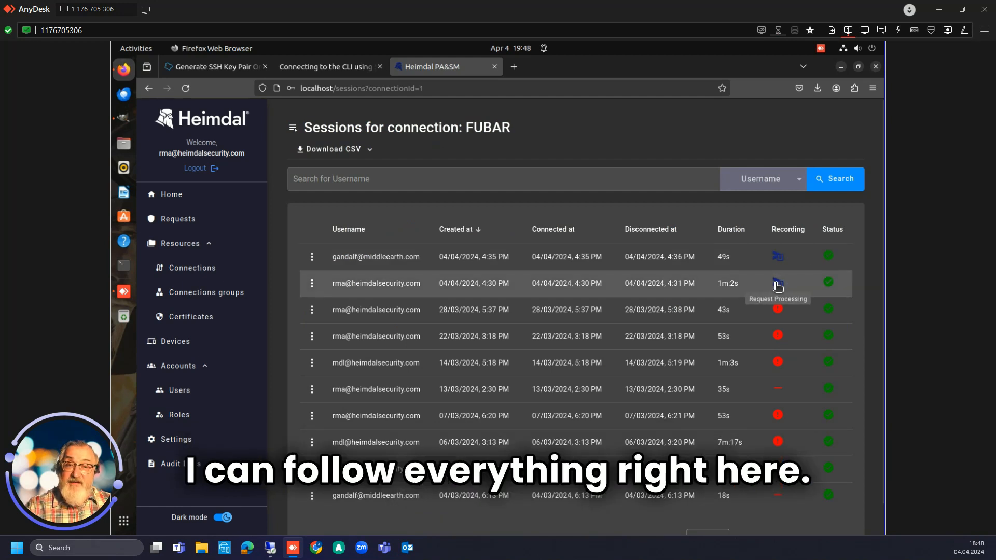
- Review the general, Active Directory and Azure settings, and open the audit logs
click(177, 439)
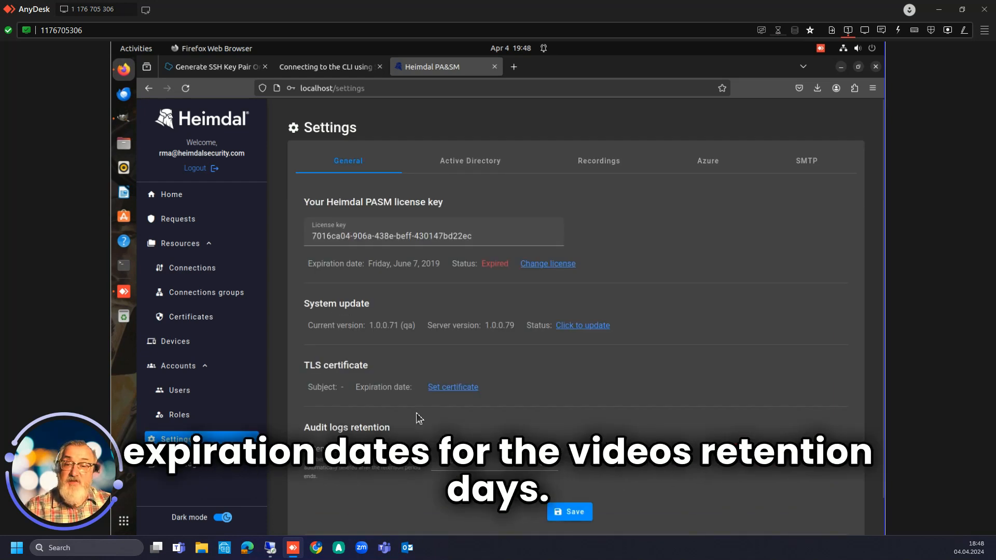
click(477, 160)
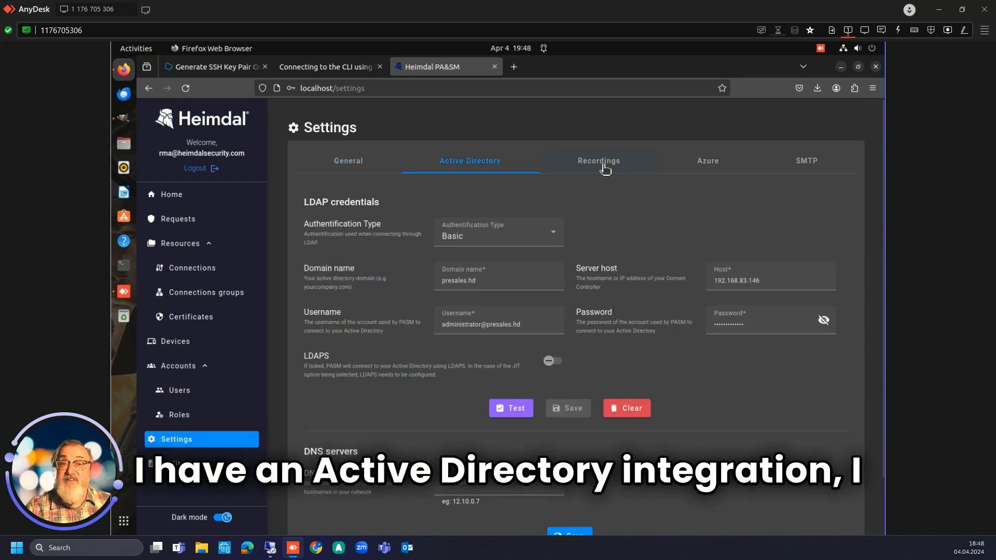
click(718, 165)
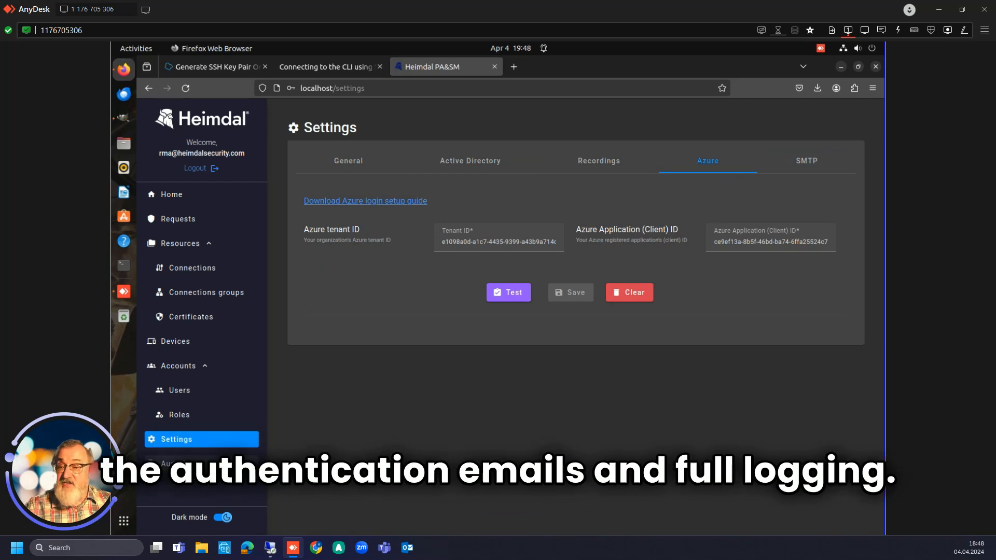
click(202, 464)
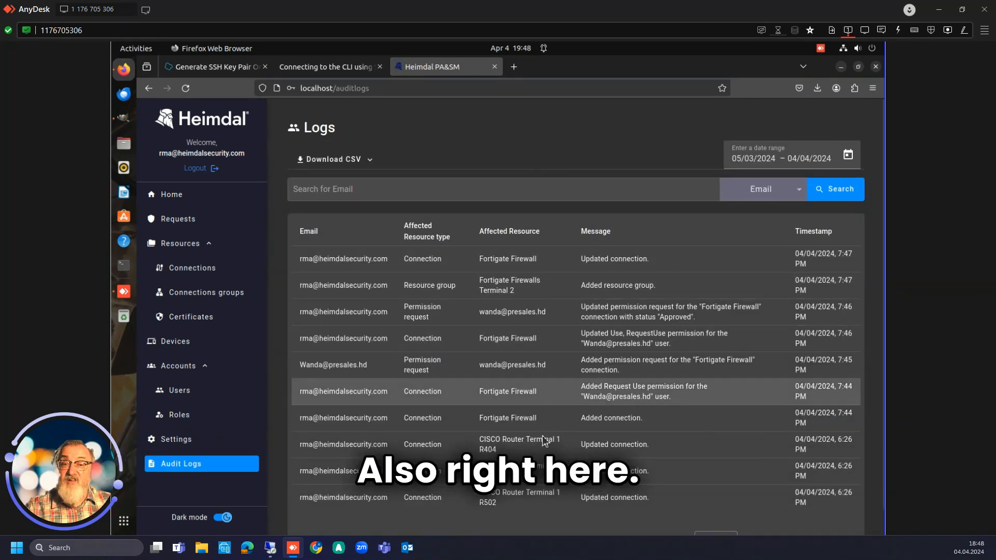